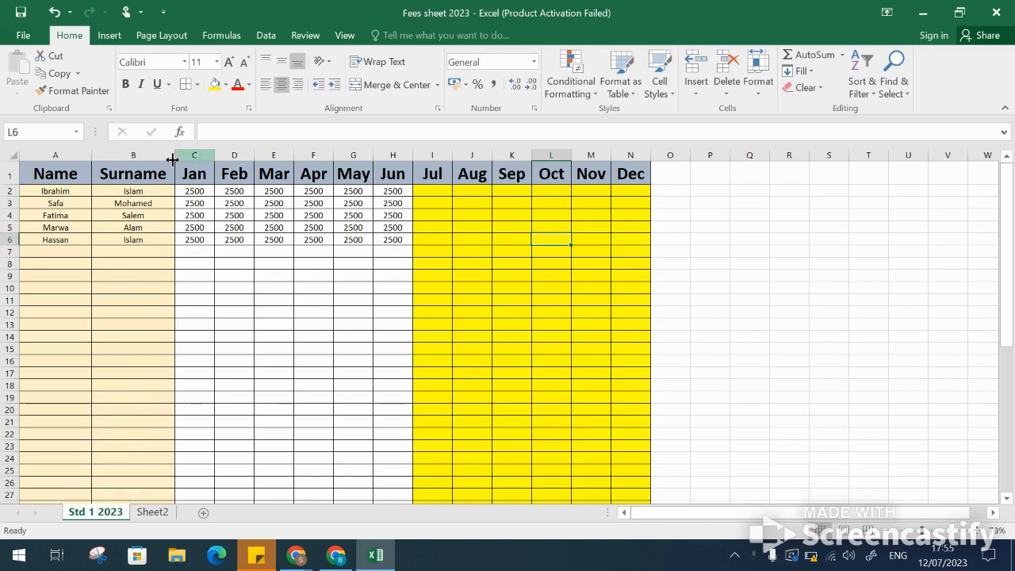
- Examine the completed Std 1 2023 fee sheet: its name and surname columns, month headers, entered fees and yellow July to December cells
{"action": "left_click_drag", "start_coordinate": [37, 170], "coordinate": [670, 313]}
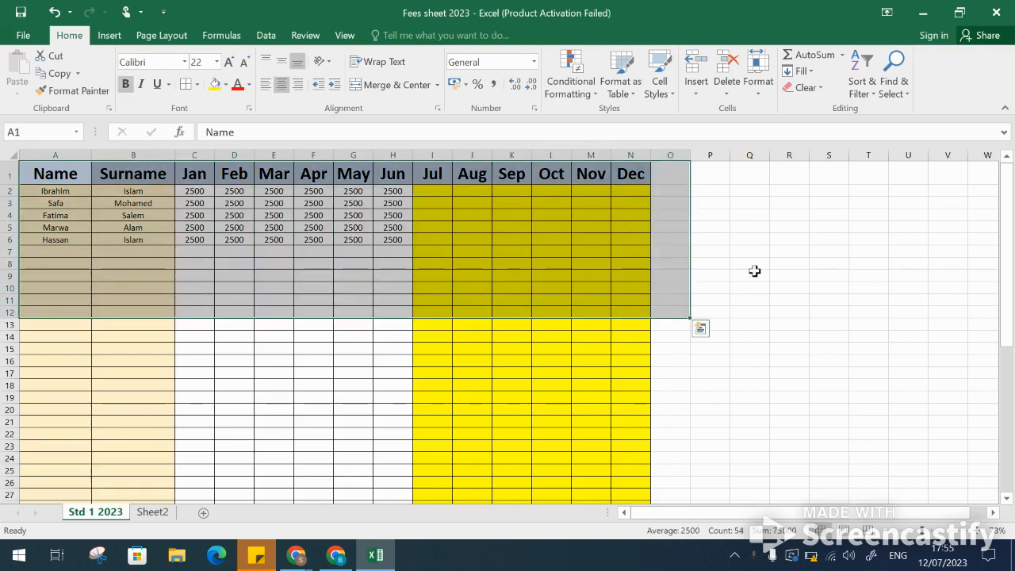
{"action": "left_click", "coordinate": [754, 271]}
{"action": "left_click_drag", "start_coordinate": [39, 174], "coordinate": [145, 450]}
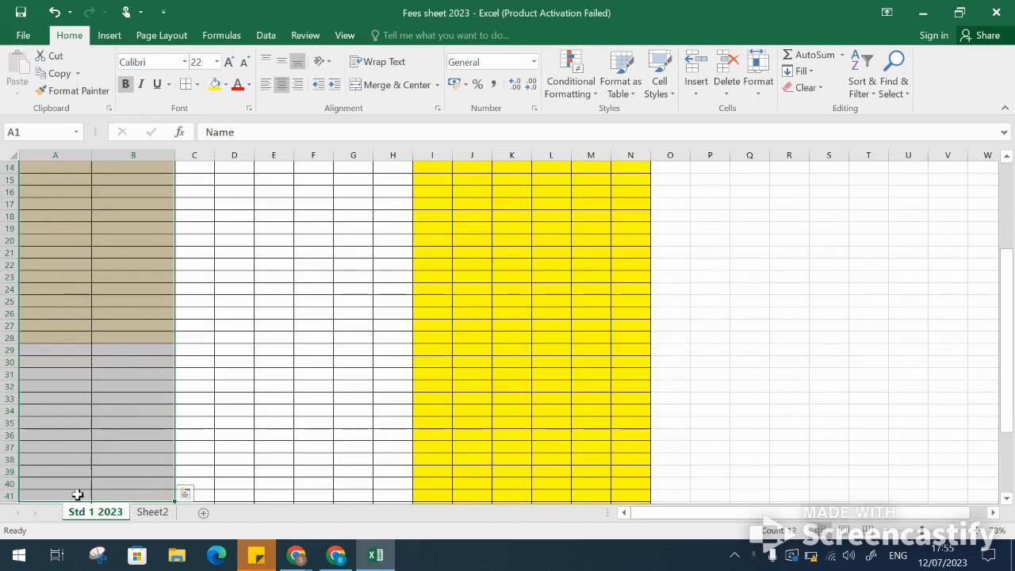
{"action": "scroll", "coordinate": [147, 361], "scroll_direction": "up", "scroll_amount": 5}
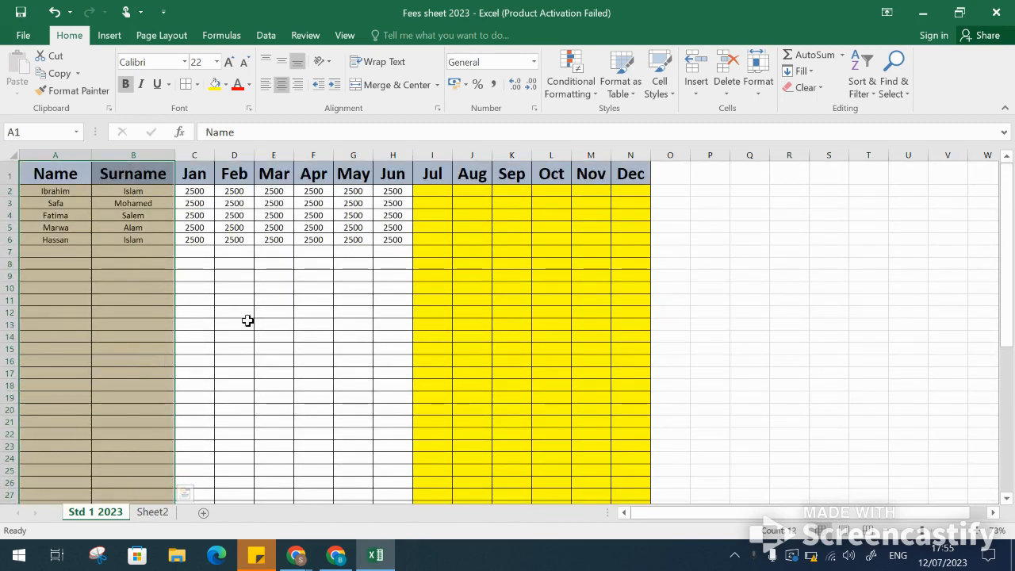
{"action": "left_click", "coordinate": [271, 311]}
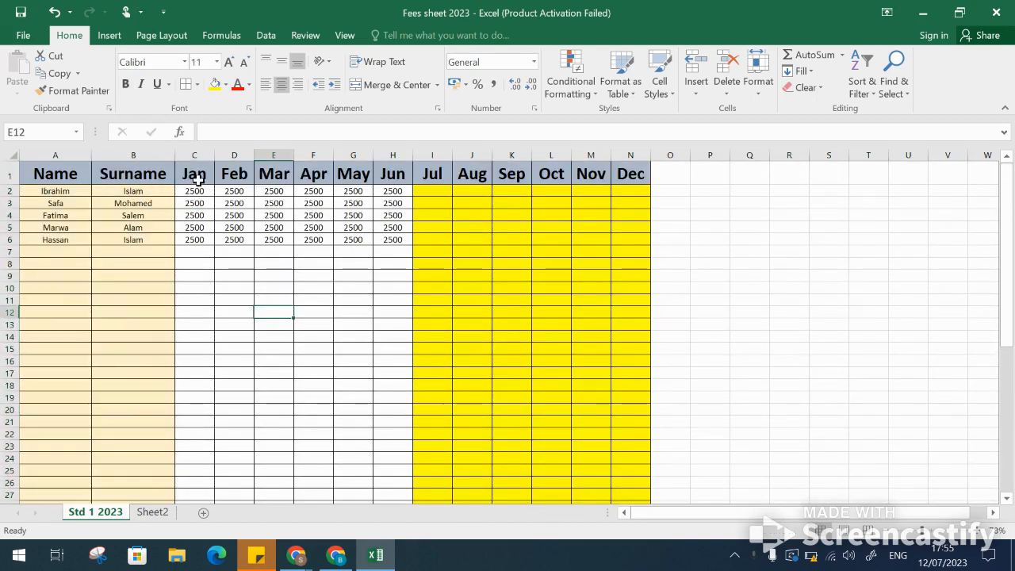
{"action": "left_click_drag", "start_coordinate": [197, 190], "coordinate": [389, 233]}
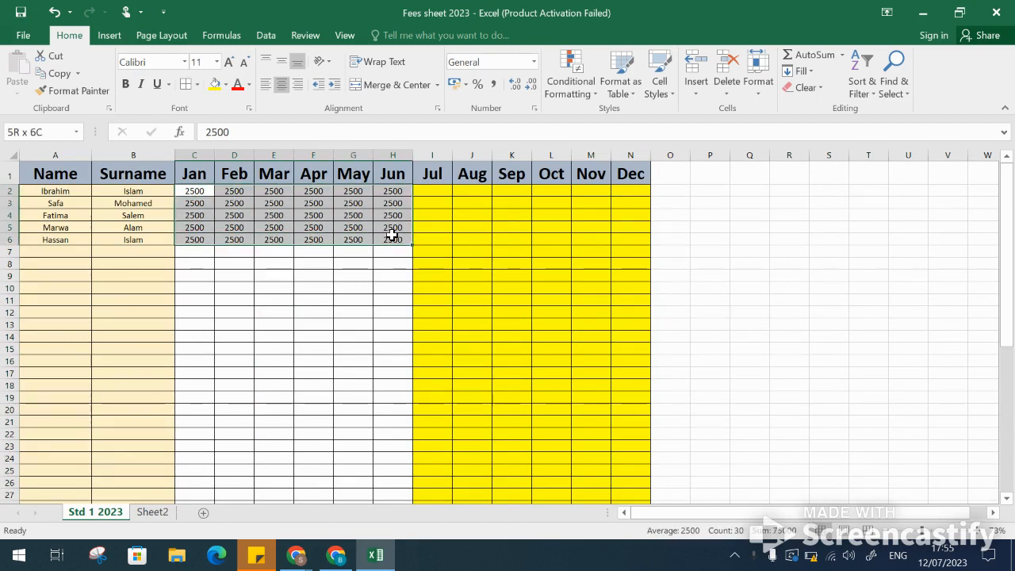
{"action": "left_click", "coordinate": [431, 191]}
{"action": "left_click", "coordinate": [435, 214]}
{"action": "left_click", "coordinate": [435, 240]}
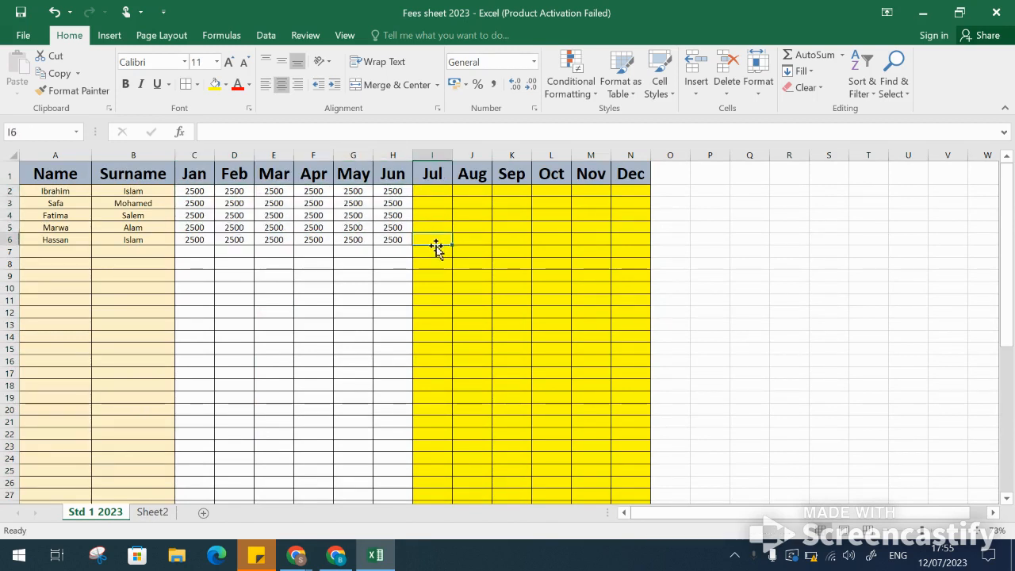
{"action": "left_click", "coordinate": [431, 277]}
{"action": "left_click", "coordinate": [436, 336]}
{"action": "left_click", "coordinate": [432, 214]}
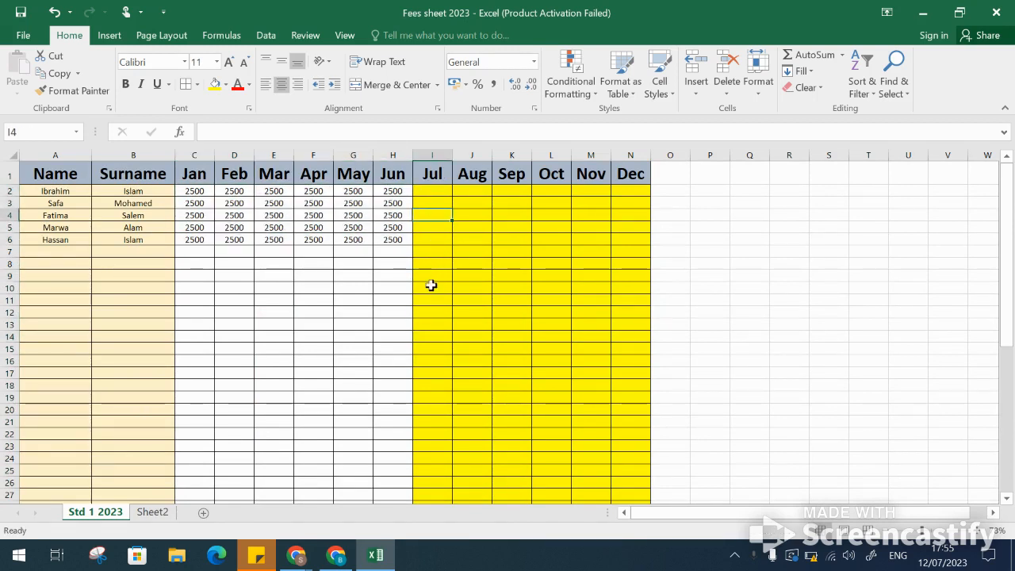
{"action": "left_click_drag", "start_coordinate": [194, 170], "coordinate": [646, 172]}
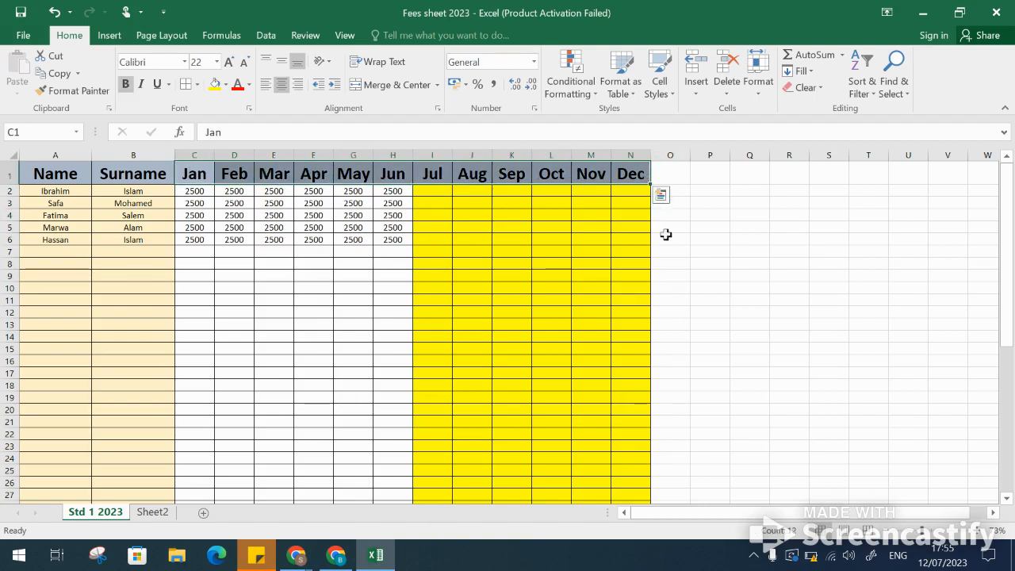
{"action": "left_click", "coordinate": [709, 252]}
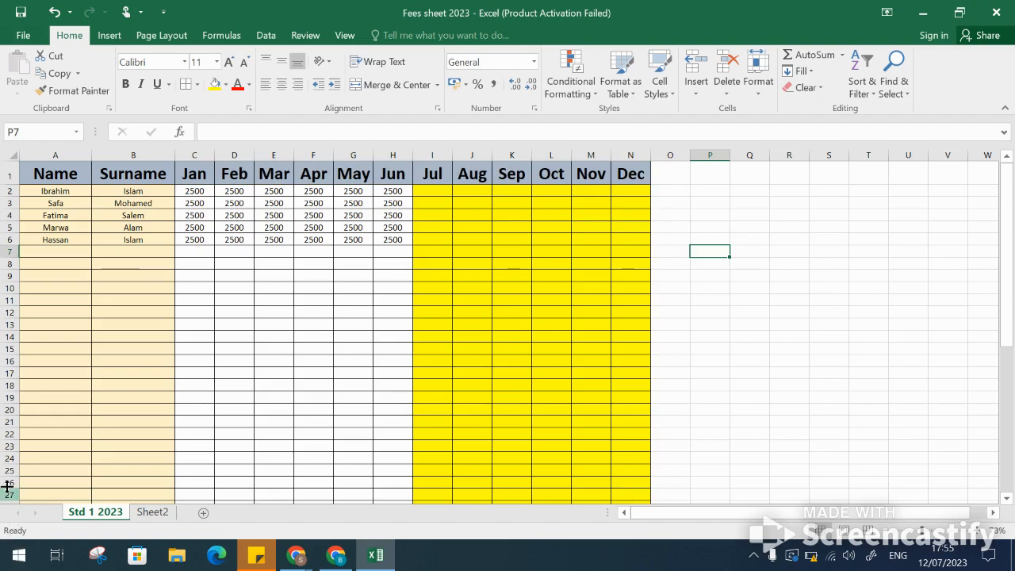
- Search for Excel on the computer, launch Excel 2016 to view its start screen, and return to the fees workbook
{"action": "left_click", "coordinate": [18, 562]}
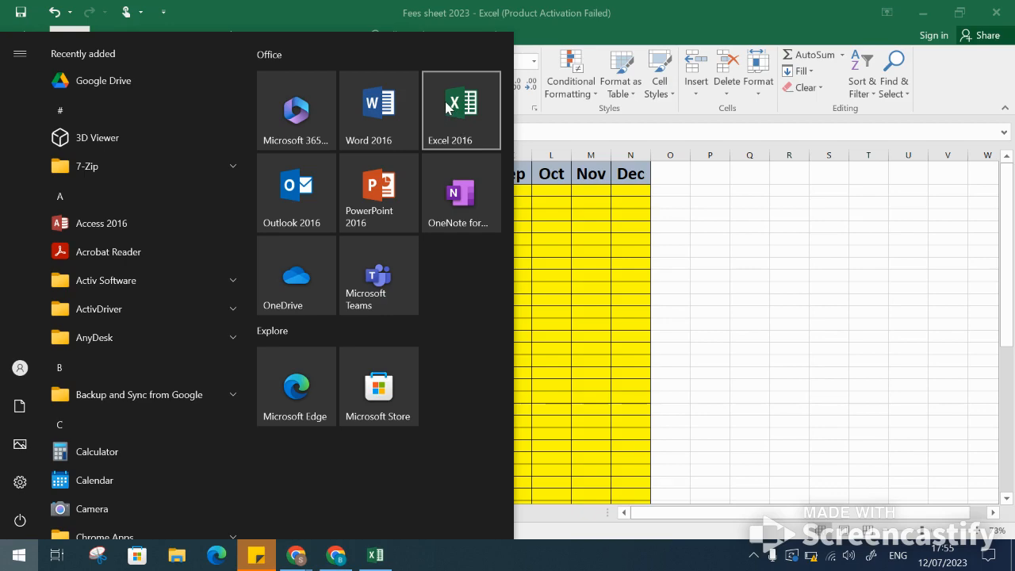
{"action": "left_click", "coordinate": [719, 414]}
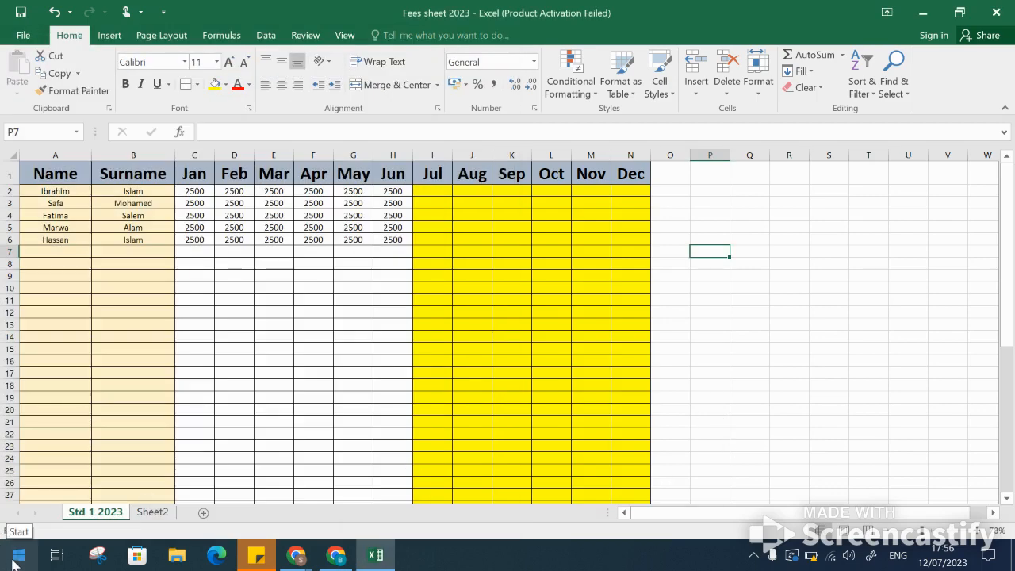
{"action": "left_click", "coordinate": [12, 563]}
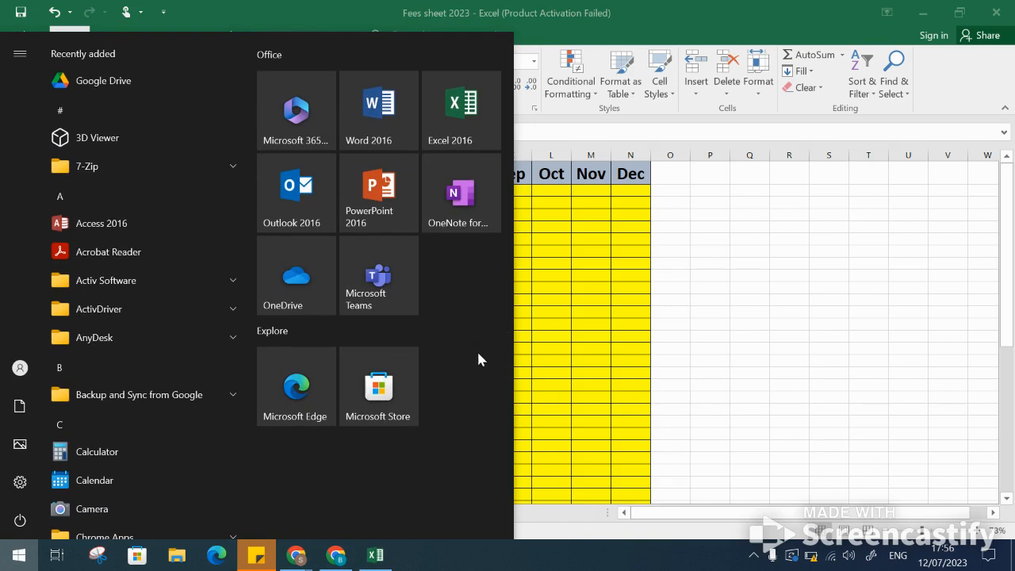
{"action": "type", "text": "ex"}
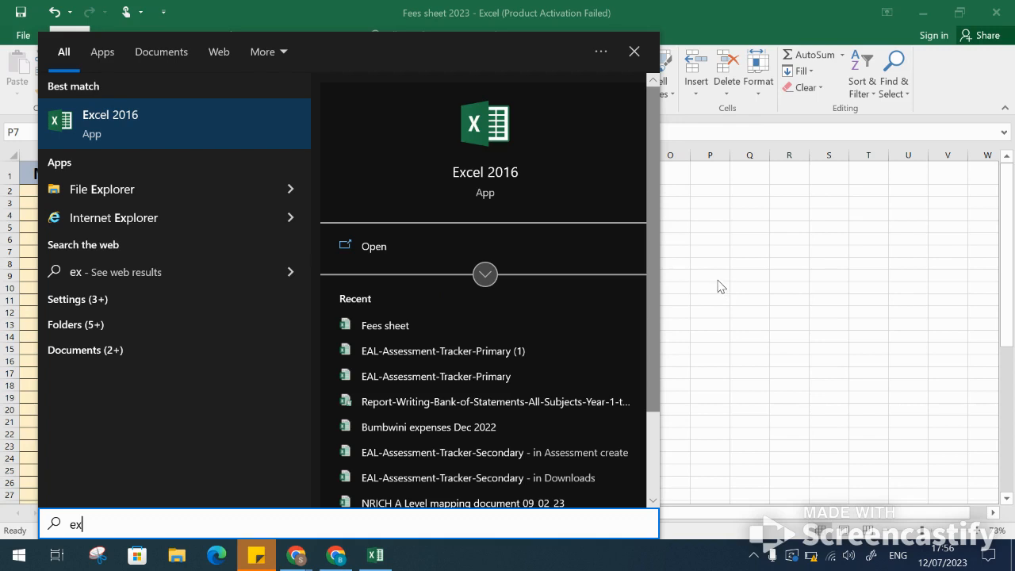
{"action": "left_click", "coordinate": [108, 130]}
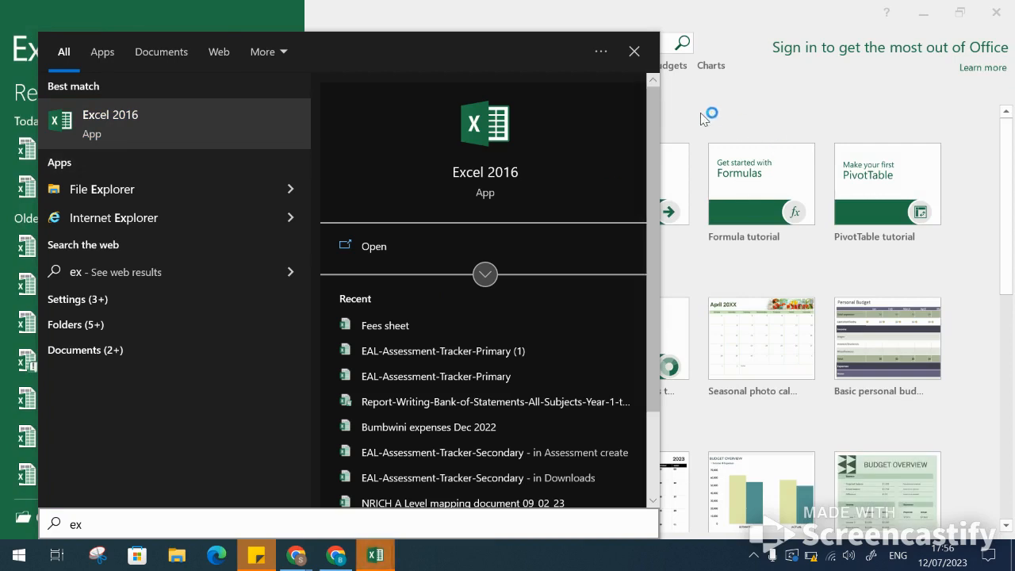
{"action": "left_click", "coordinate": [680, 106]}
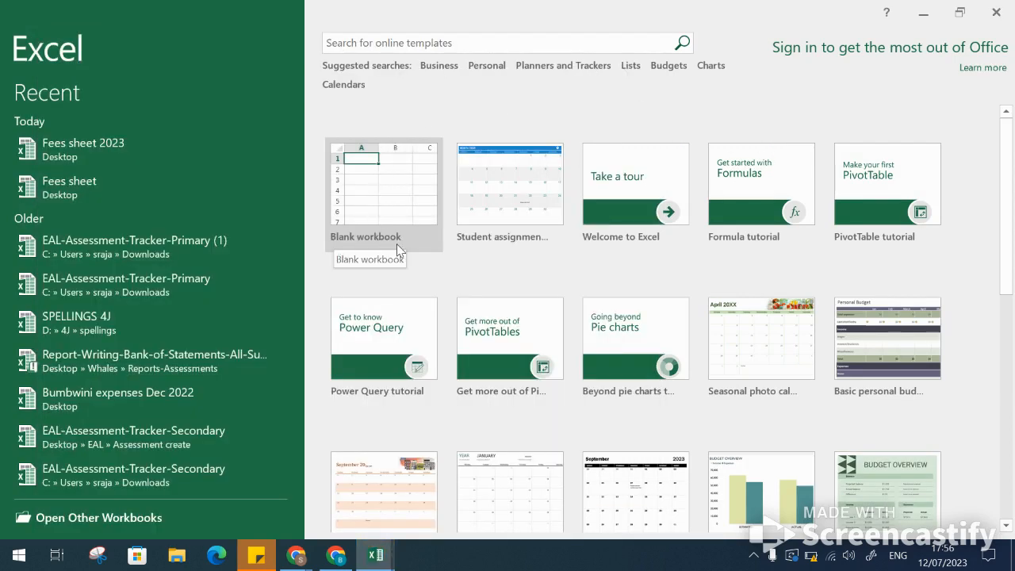
{"action": "left_click", "coordinate": [924, 13]}
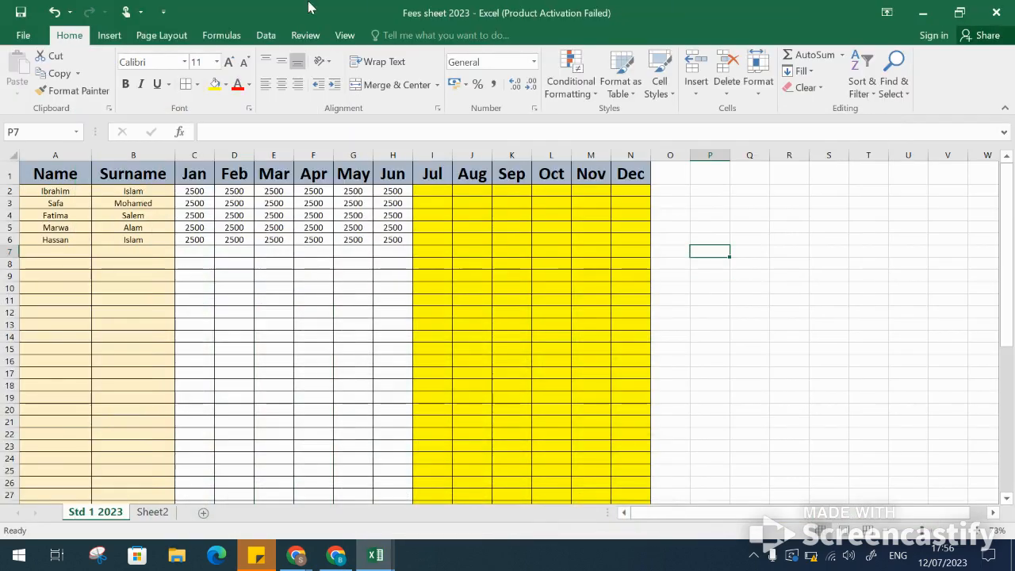
- On Sheet2, replace the entry in A1 with the header "Name" and enter "Surname" in B1
{"action": "left_click", "coordinate": [155, 513]}
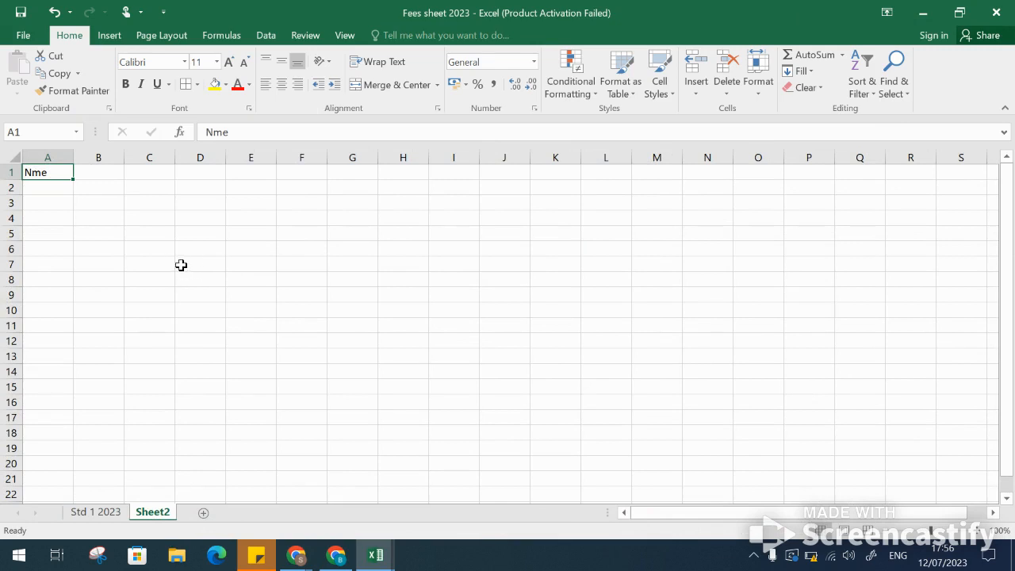
{"action": "left_click", "coordinate": [159, 248]}
{"action": "left_click", "coordinate": [59, 175]}
{"action": "key", "text": "BackSpace"}
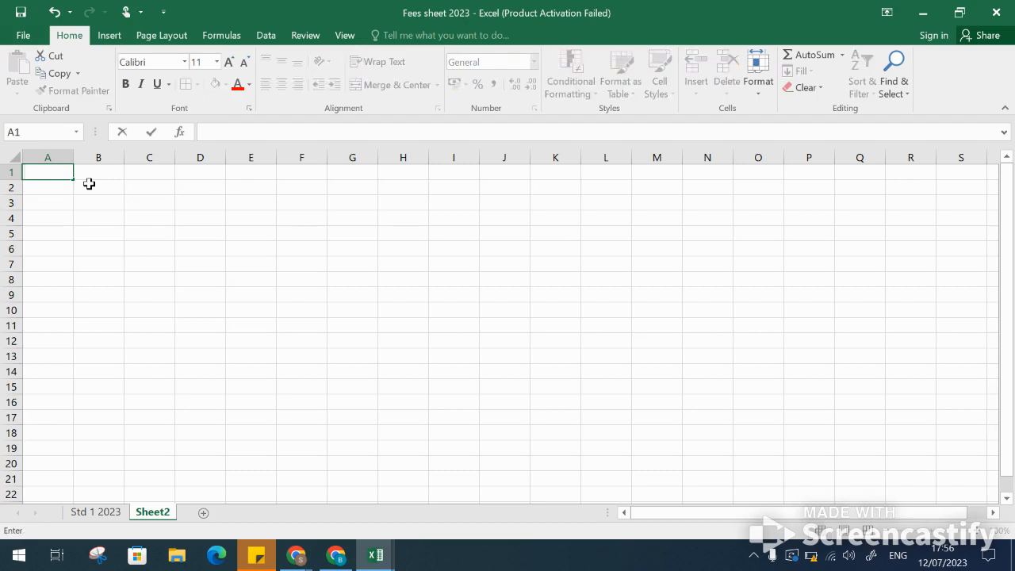
{"action": "type", "text": "Name"}
{"action": "left_click", "coordinate": [91, 172]}
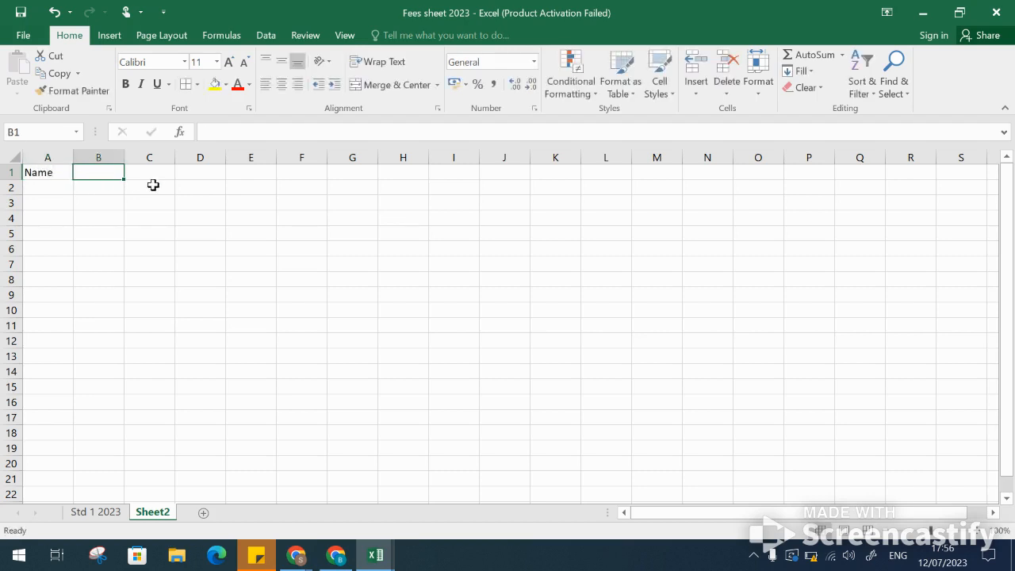
{"action": "type", "text": "Surname"}
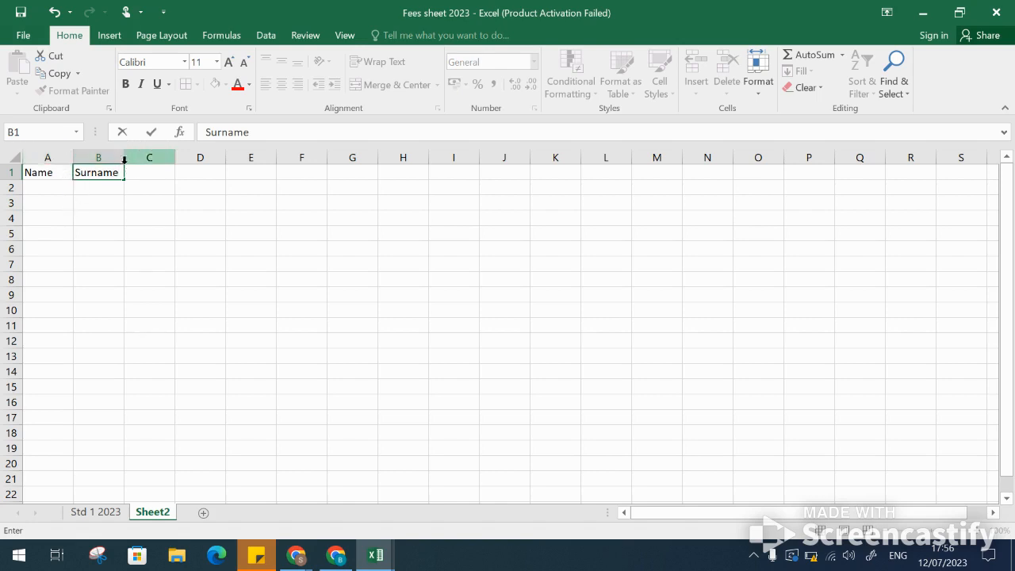
{"action": "key", "text": "Return"}
{"action": "key", "text": "Return"}
- Widen the Name and Surname columns, A and B, on Sheet2
{"action": "left_click", "coordinate": [154, 173]}
{"action": "left_click_drag", "start_coordinate": [71, 157], "coordinate": [209, 157]}
{"action": "left_click", "coordinate": [82, 190]}
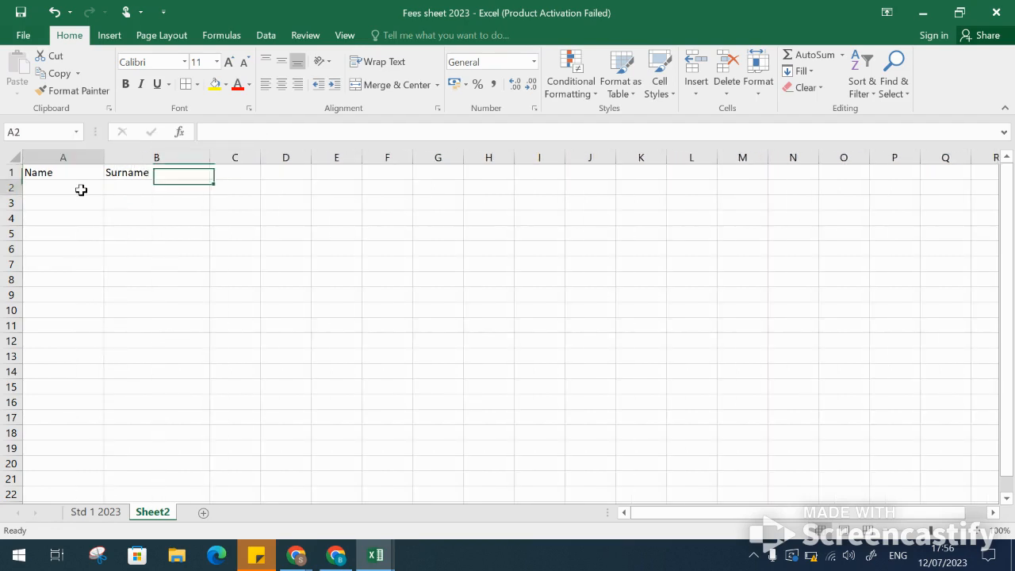
- Copy the student names and January to June fees in A2:H7 of Std 1 2023 into Sheet2 starting at A2
{"action": "left_click", "coordinate": [89, 511]}
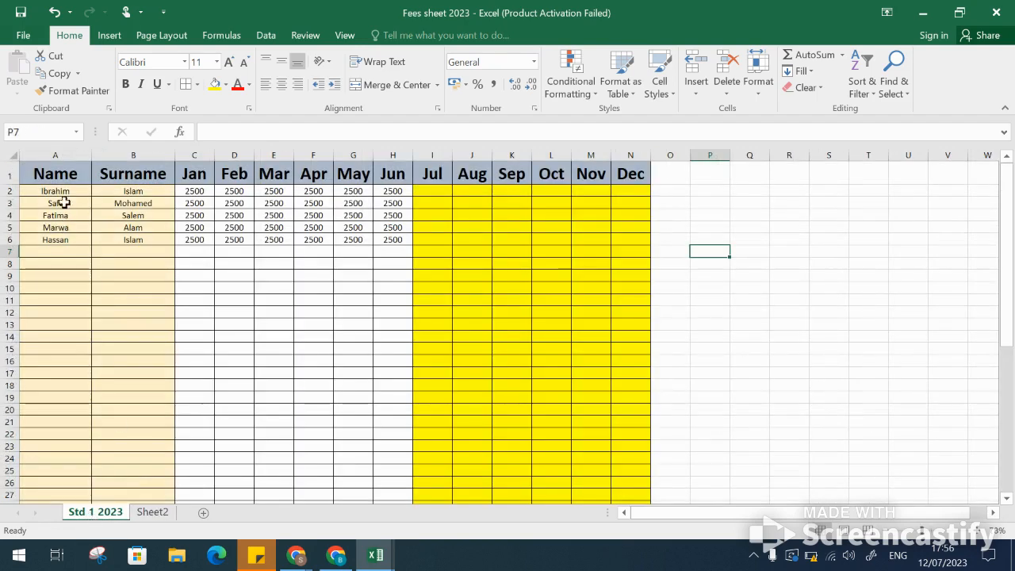
{"action": "left_click_drag", "start_coordinate": [59, 191], "coordinate": [376, 249]}
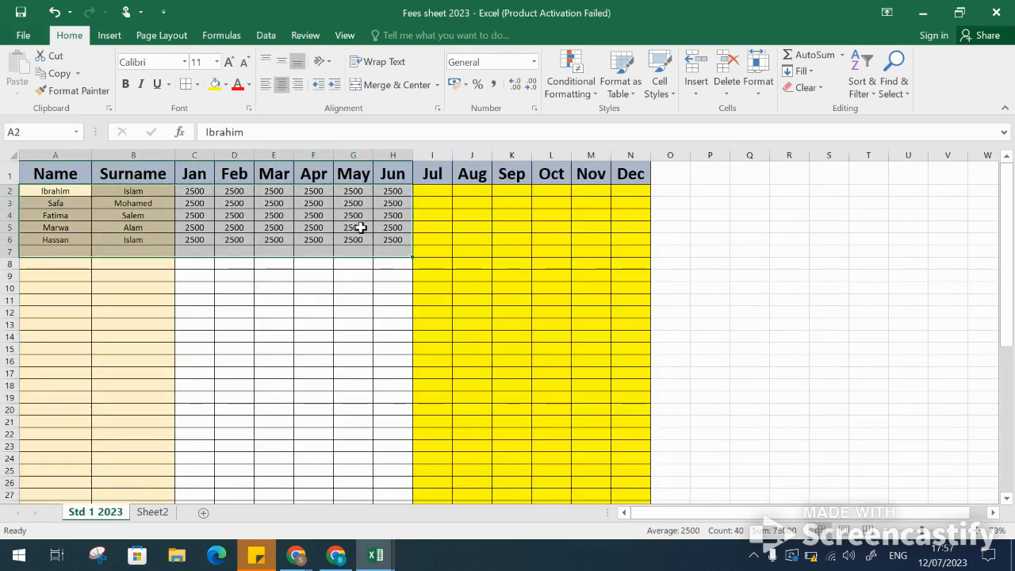
{"action": "right_click", "coordinate": [360, 226]}
{"action": "left_click", "coordinate": [394, 236]}
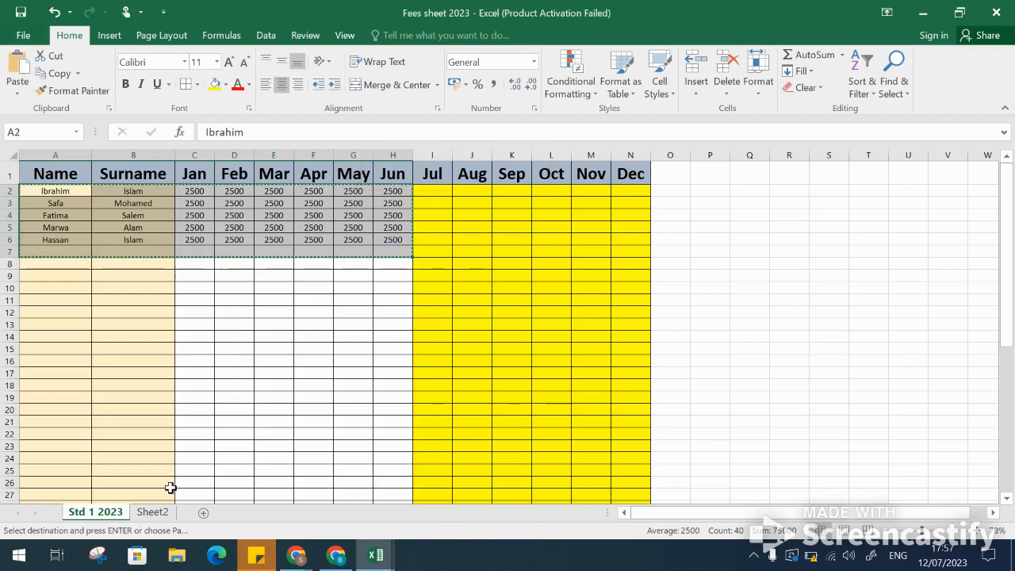
{"action": "left_click", "coordinate": [153, 512]}
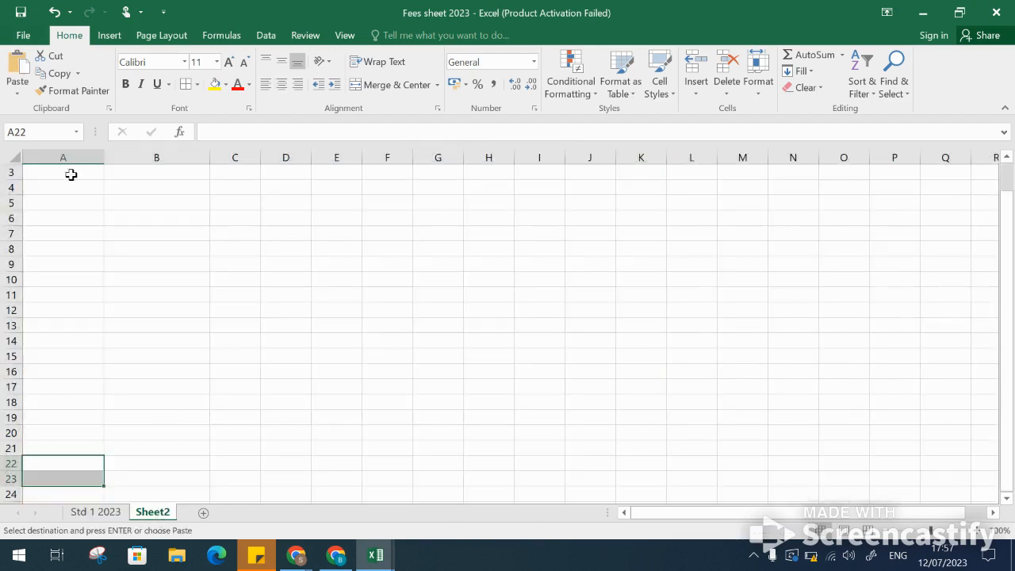
{"action": "scroll", "coordinate": [70, 175], "scroll_direction": "up", "scroll_amount": 1}
{"action": "left_click_drag", "start_coordinate": [78, 189], "coordinate": [546, 277]}
{"action": "right_click", "coordinate": [501, 254]}
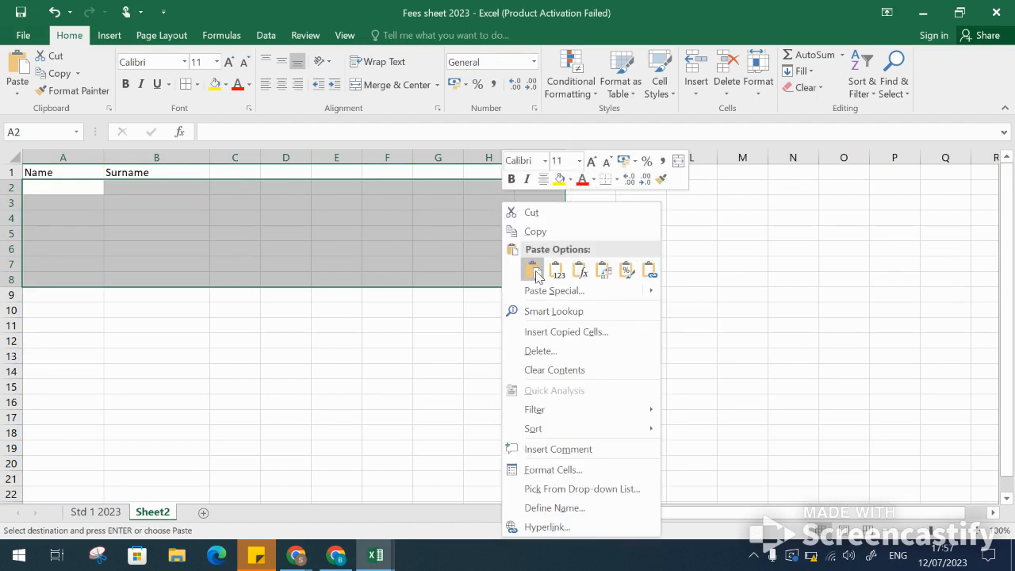
{"action": "left_click", "coordinate": [534, 272]}
{"action": "left_click", "coordinate": [146, 340]}
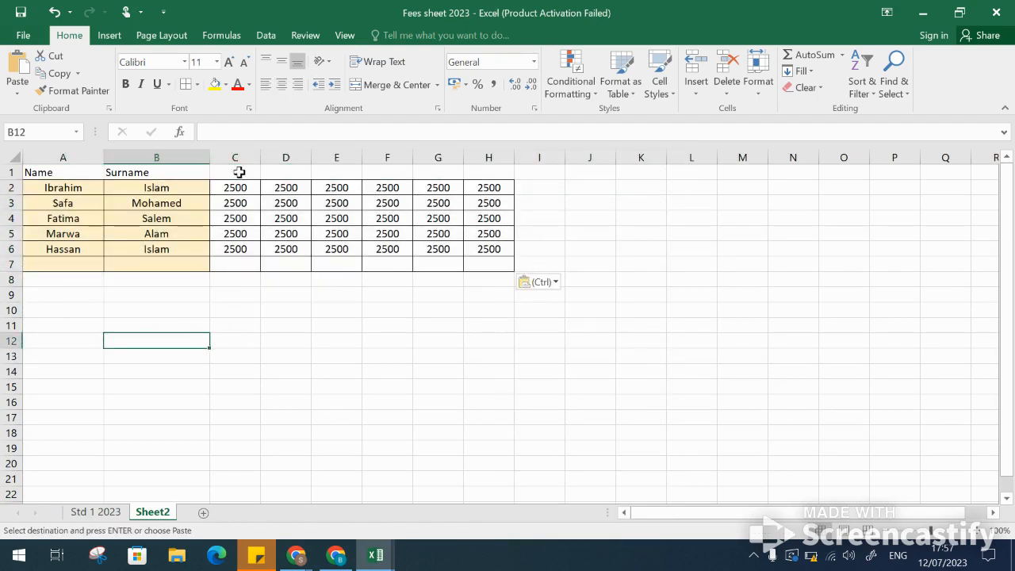
- Enter the month headers "Jan" in C1 and "Feb" in D1 of Sheet2
{"action": "left_click", "coordinate": [69, 172]}
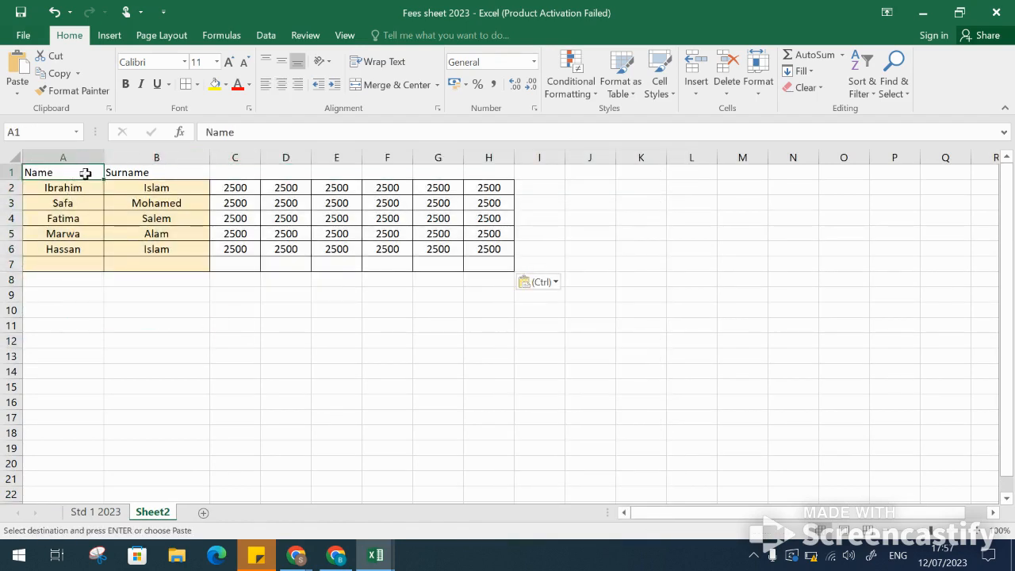
{"action": "left_click", "coordinate": [150, 173]}
{"action": "left_click", "coordinate": [228, 174]}
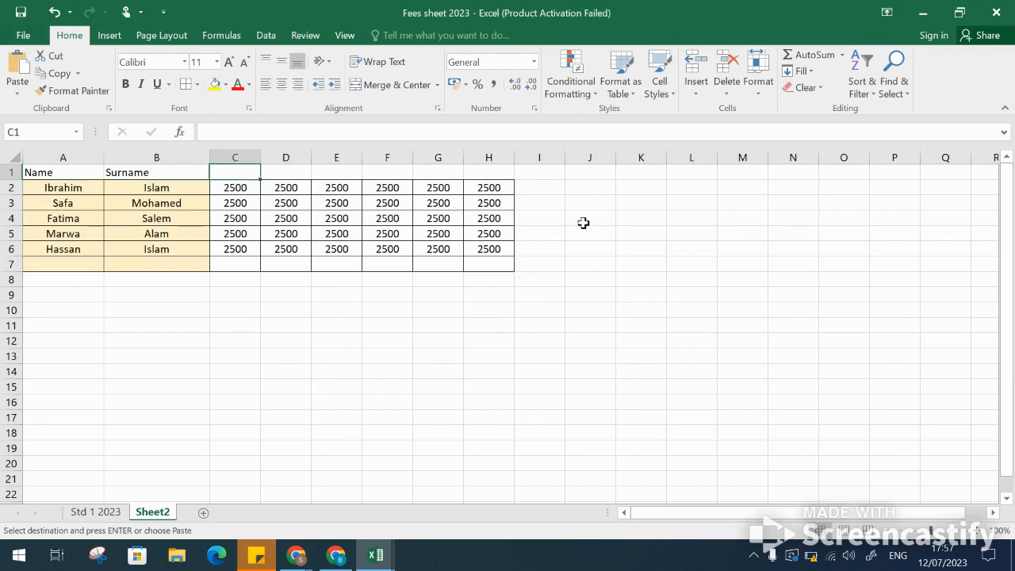
{"action": "type", "text": "Jan"}
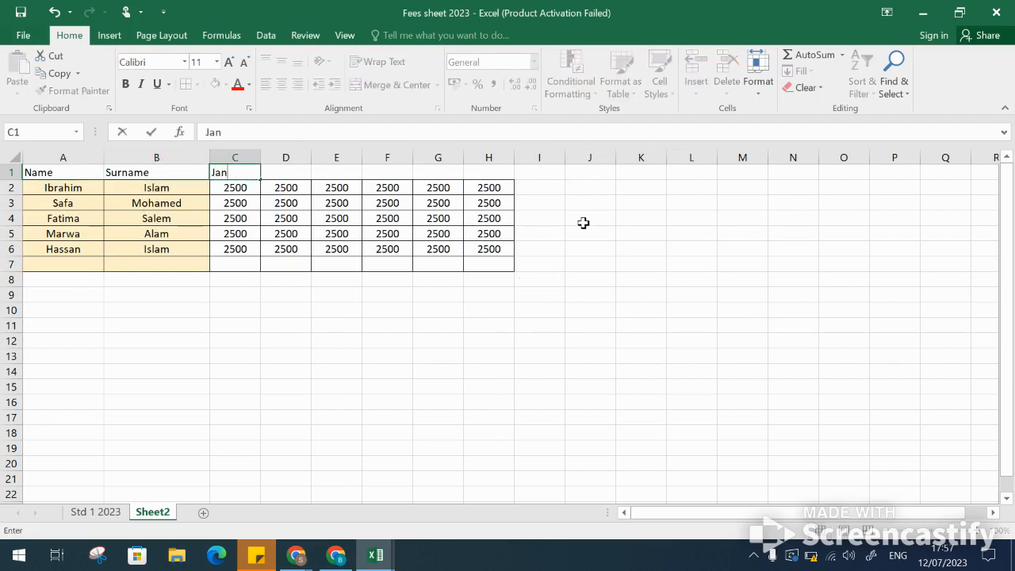
{"action": "left_click", "coordinate": [278, 176]}
{"action": "type", "text": "fe"}
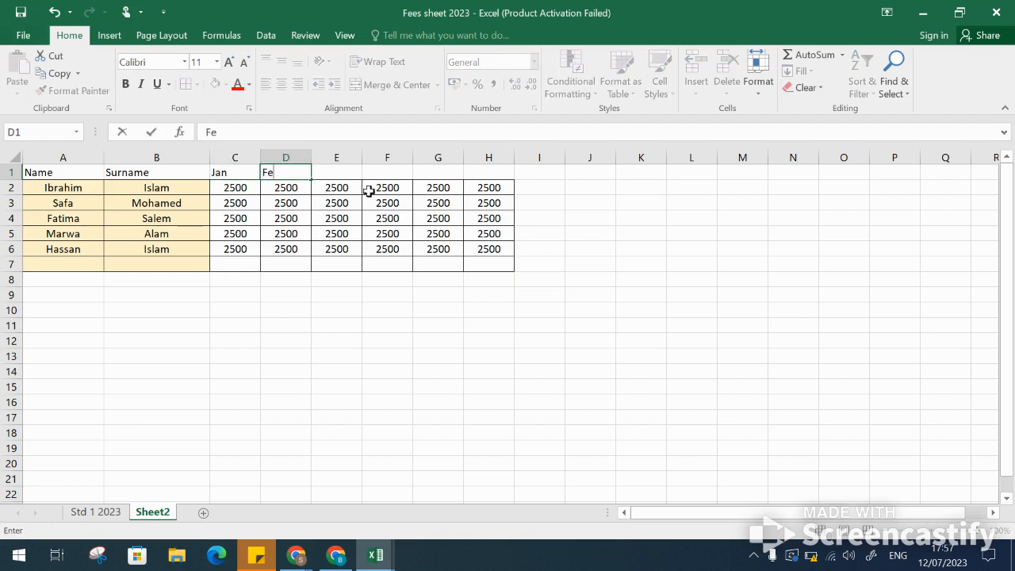
{"action": "left_click", "coordinate": [242, 171]}
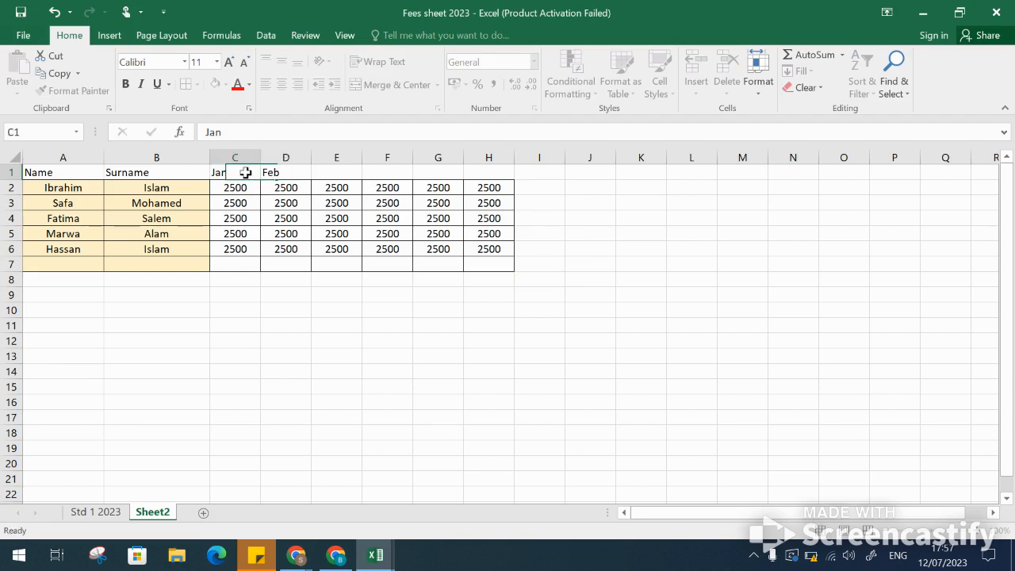
- Autofill the month headers from Feb in D1 through Dec in N1, clearing the surplus months in O1:P1
{"action": "left_click", "coordinate": [300, 172]}
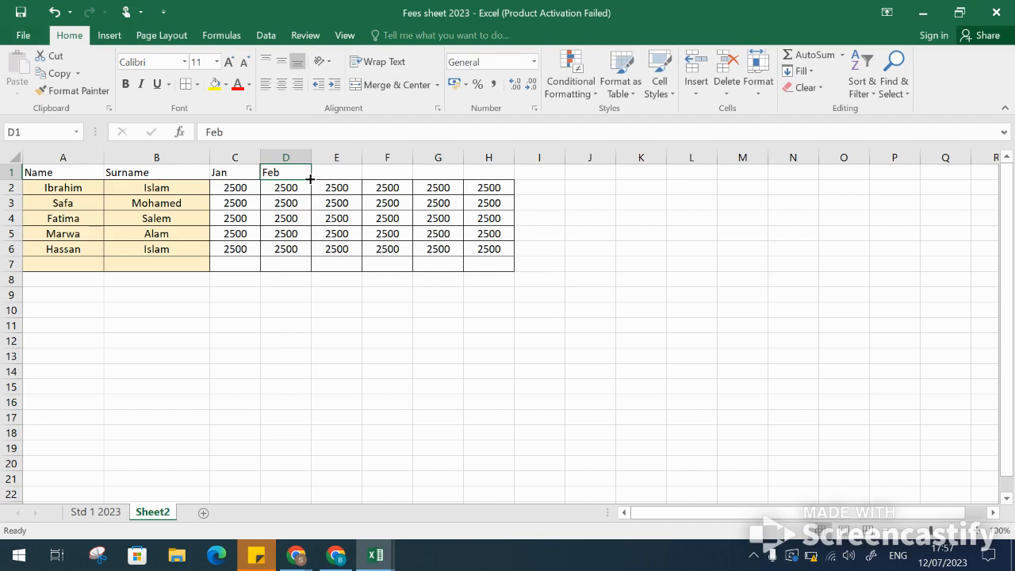
{"action": "left_click_drag", "start_coordinate": [310, 179], "coordinate": [900, 184]}
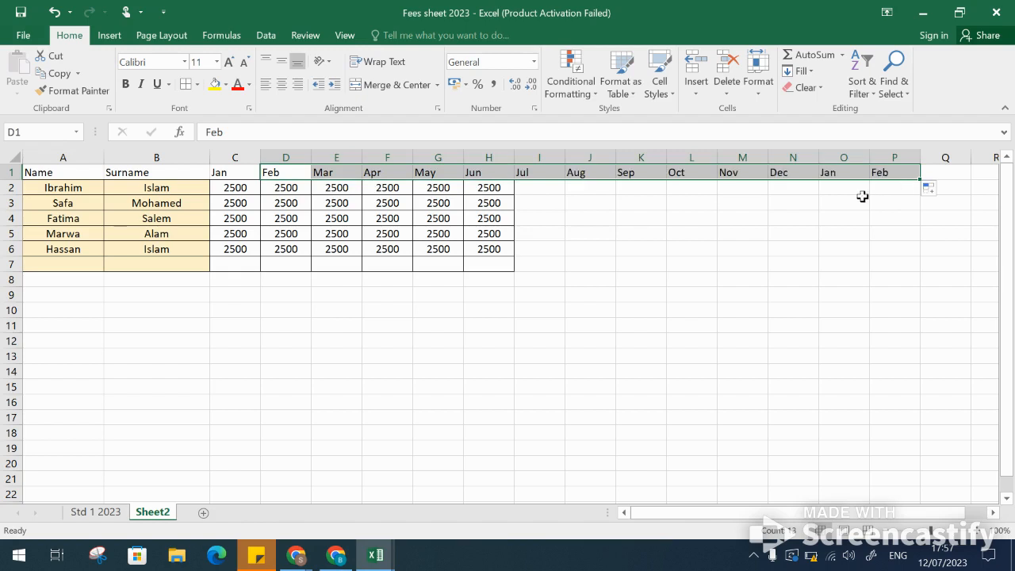
{"action": "left_click", "coordinate": [822, 214]}
{"action": "left_click_drag", "start_coordinate": [841, 172], "coordinate": [892, 173]}
{"action": "key", "text": "Delete"}
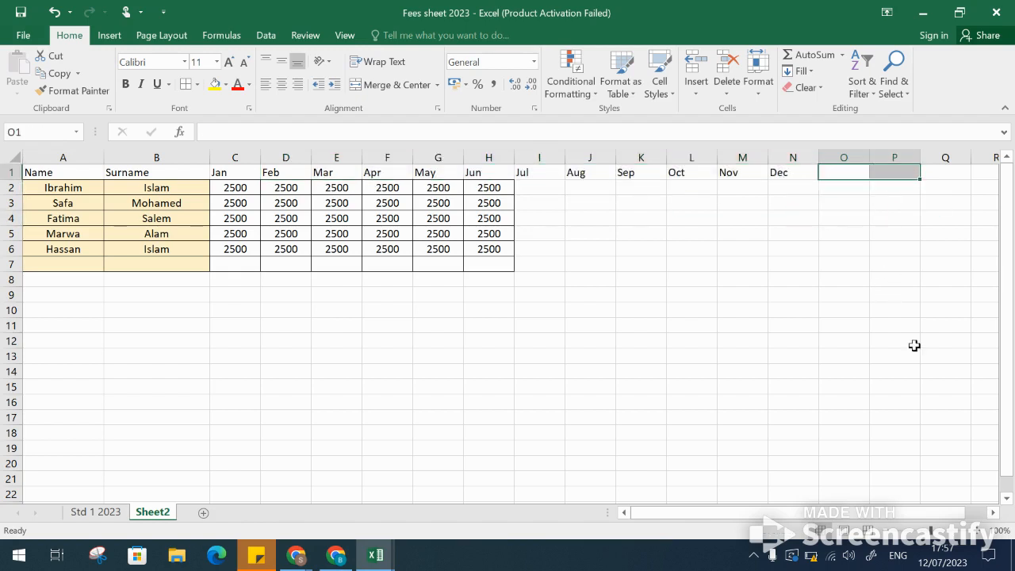
- Center the contents of columns A through N on Sheet2
{"action": "left_click", "coordinate": [579, 338]}
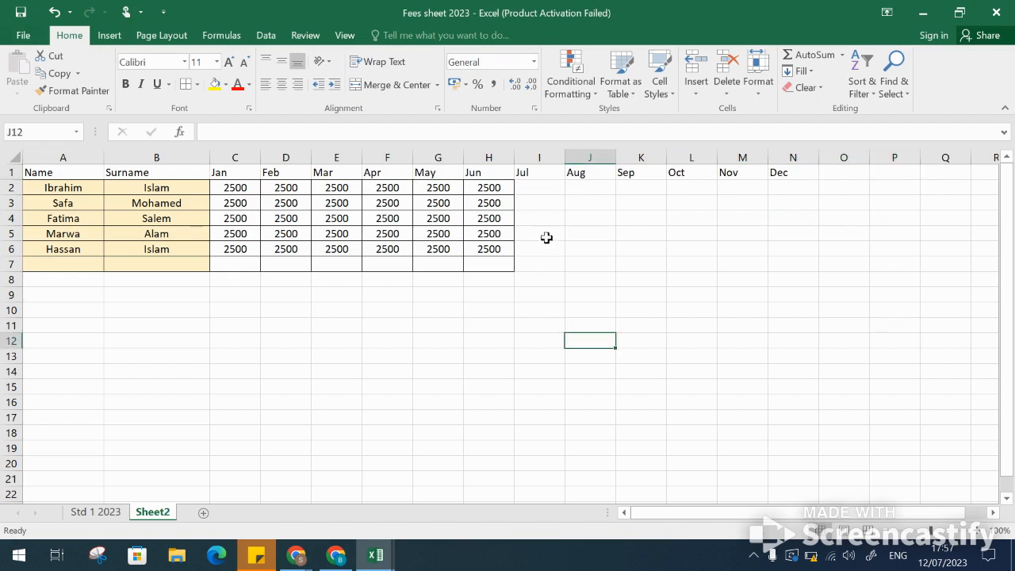
{"action": "left_click_drag", "start_coordinate": [49, 169], "coordinate": [788, 494]}
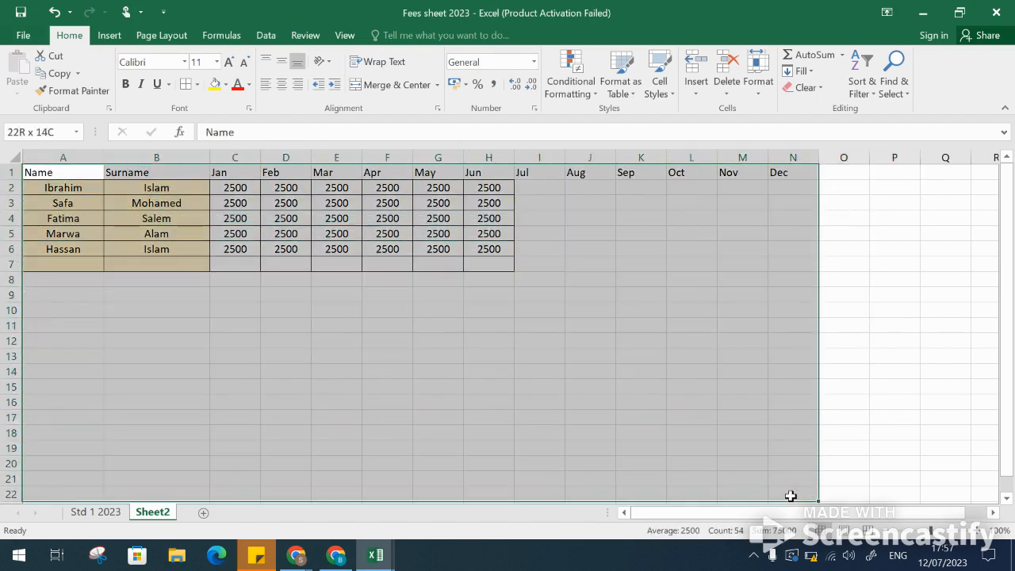
{"action": "left_click_drag", "start_coordinate": [61, 156], "coordinate": [781, 172]}
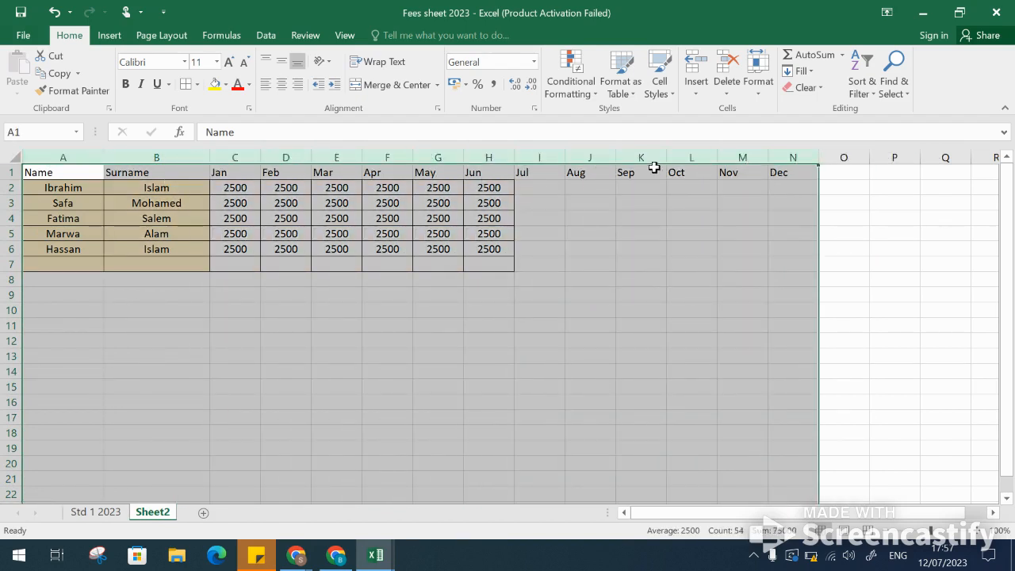
{"action": "left_click", "coordinate": [284, 83]}
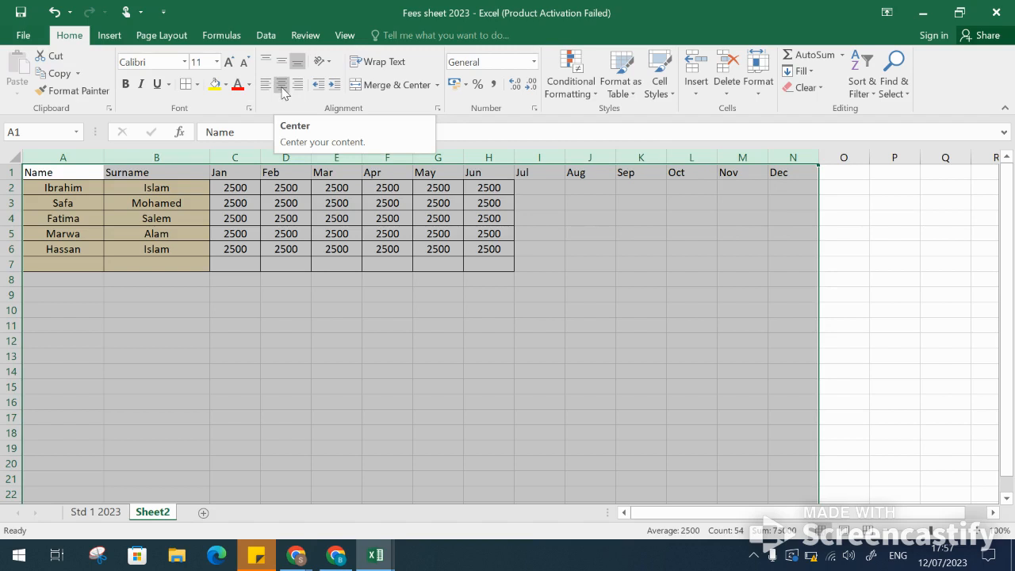
{"action": "left_click", "coordinate": [283, 85]}
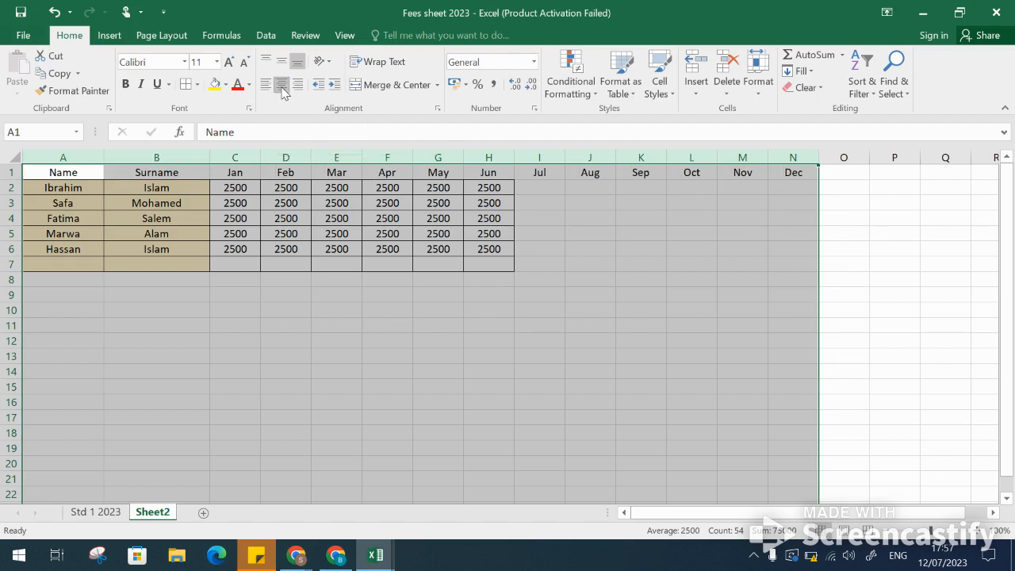
{"action": "left_click", "coordinate": [268, 348]}
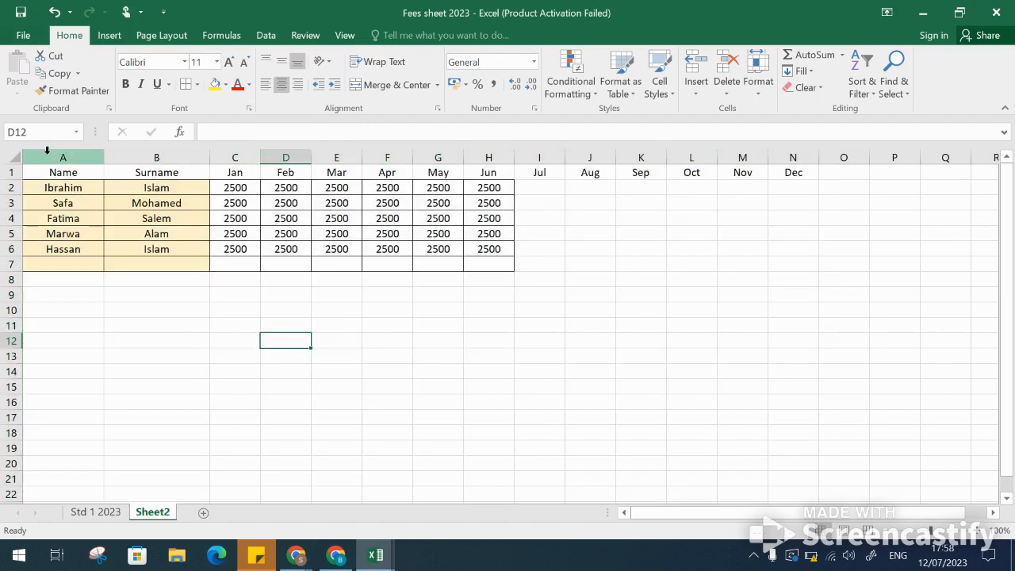
- Apply All Borders to columns A through N
{"action": "left_click_drag", "start_coordinate": [47, 151], "coordinate": [811, 214]}
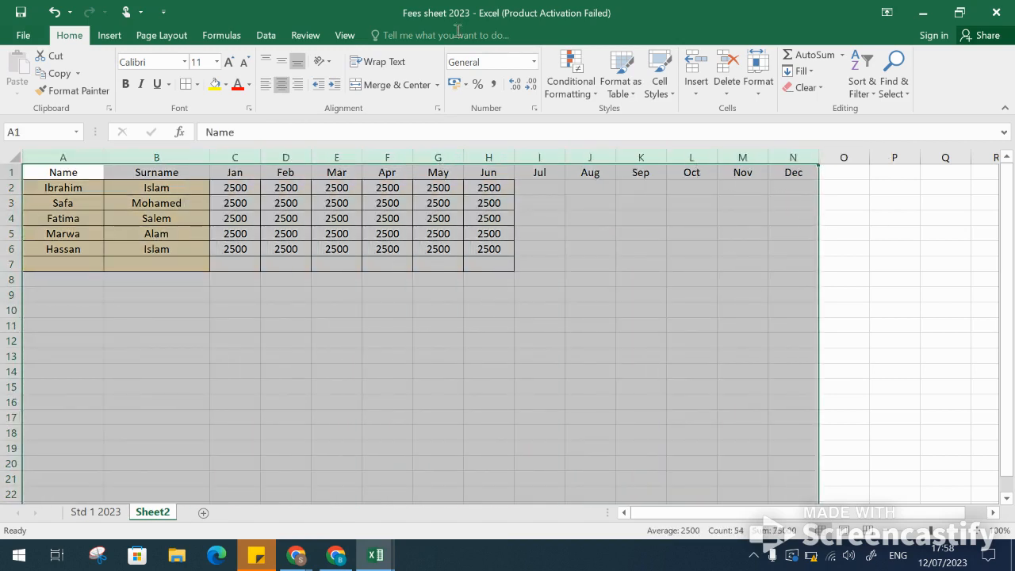
{"action": "left_click", "coordinate": [197, 84]}
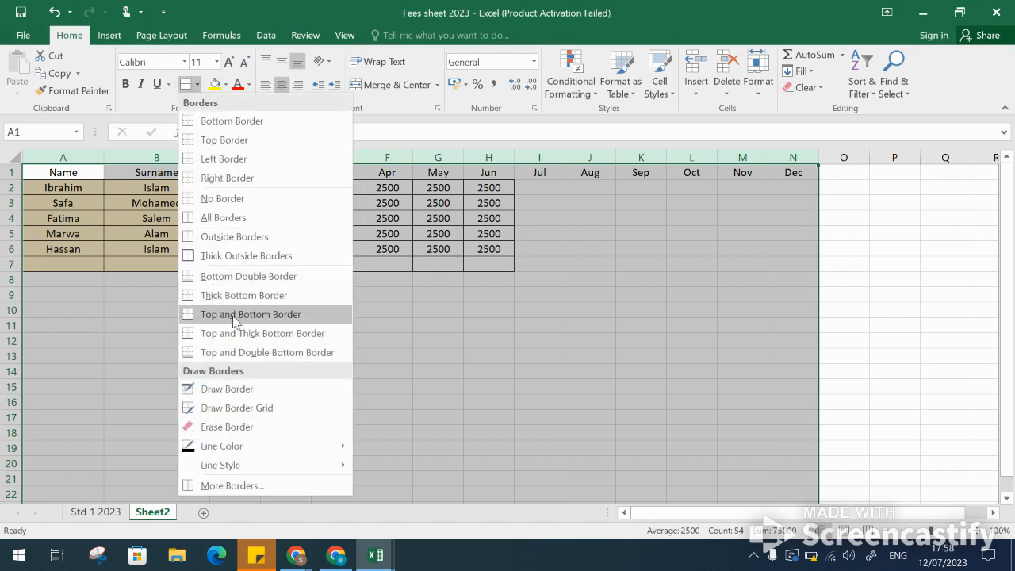
{"action": "left_click", "coordinate": [198, 84]}
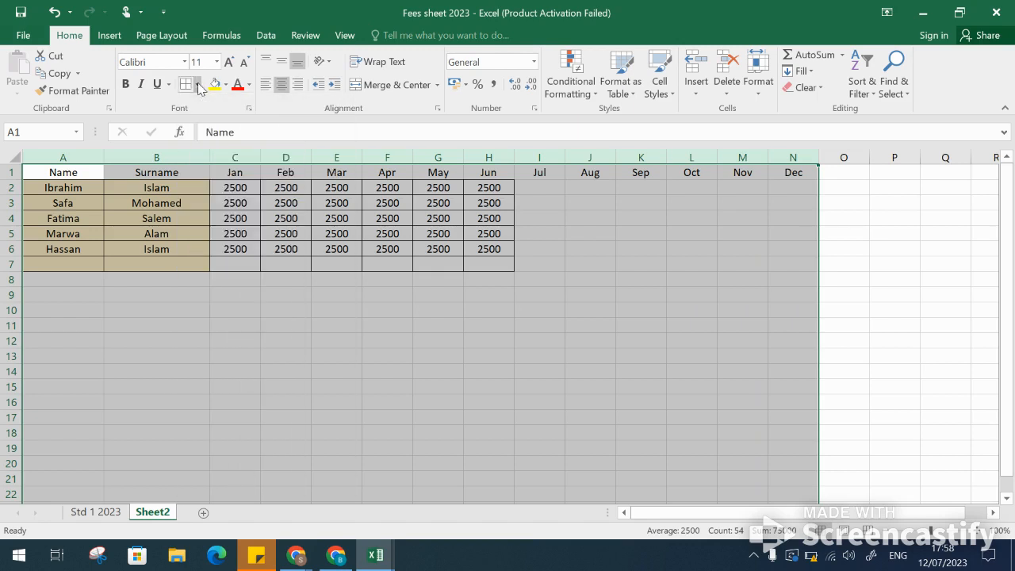
{"action": "left_click", "coordinate": [196, 85]}
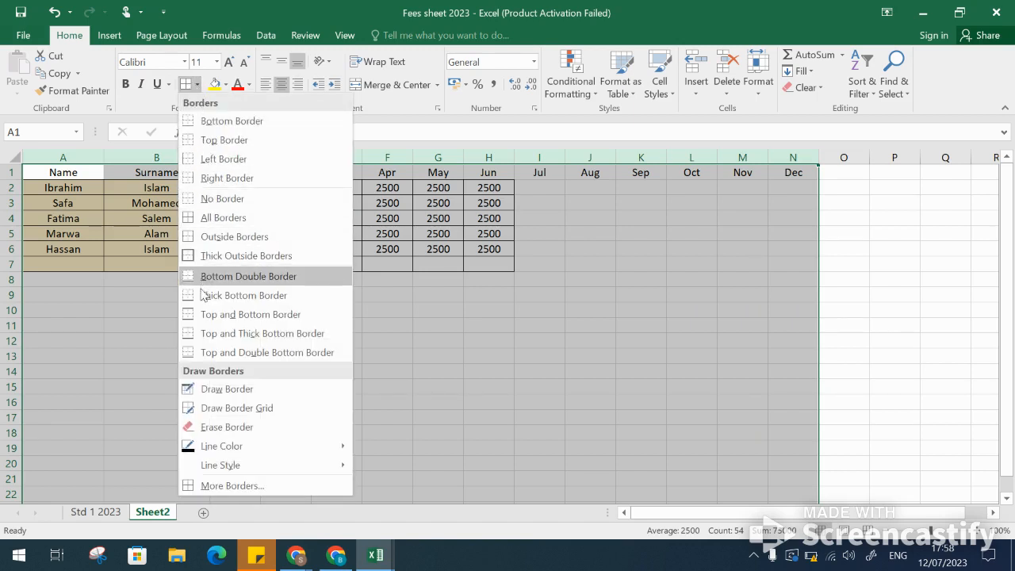
{"action": "left_click", "coordinate": [210, 223]}
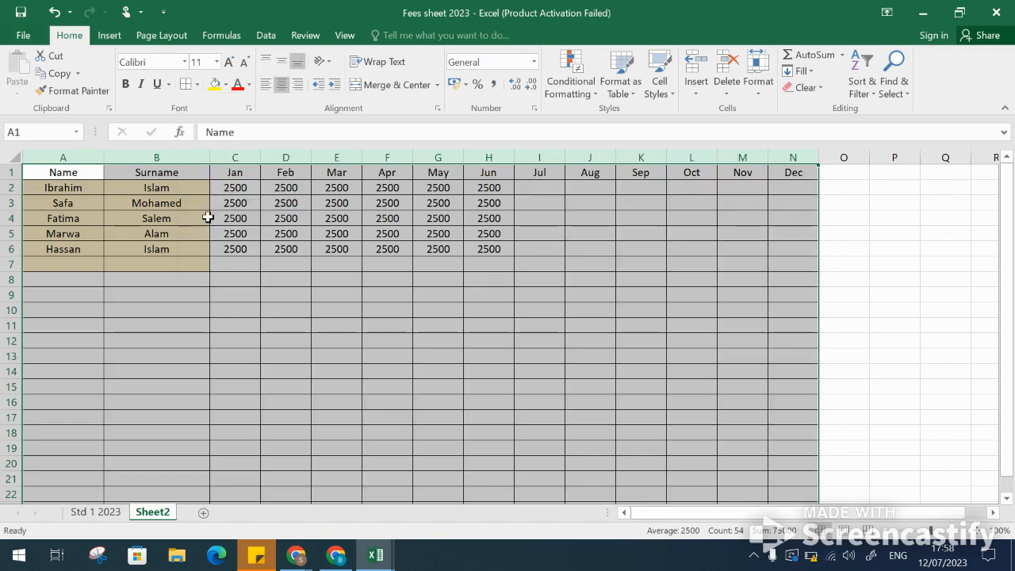
{"action": "left_click", "coordinate": [518, 368]}
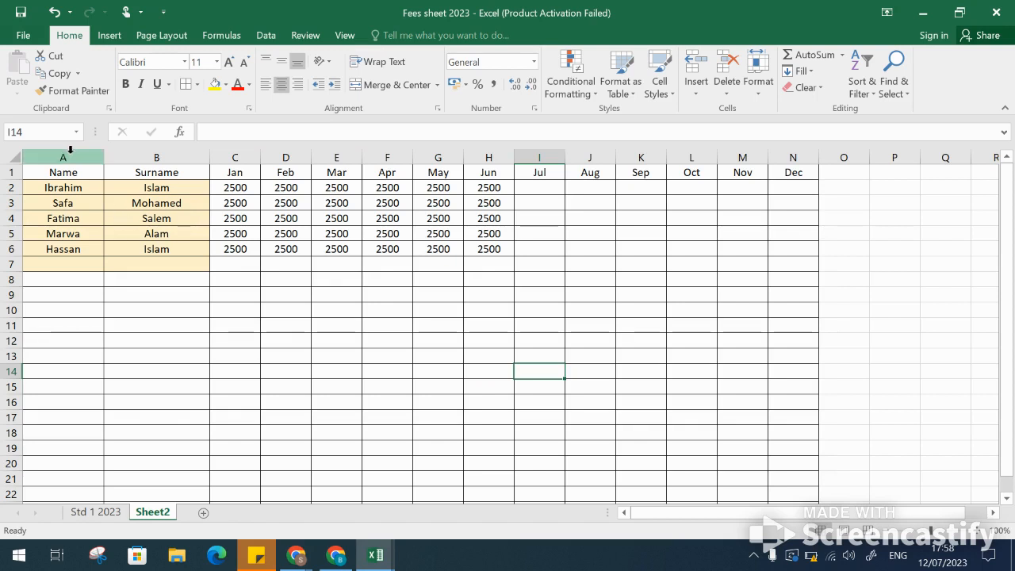
- Make the header cells A1:N1 bold and enlarge their font size to 18
{"action": "left_click_drag", "start_coordinate": [57, 173], "coordinate": [794, 172]}
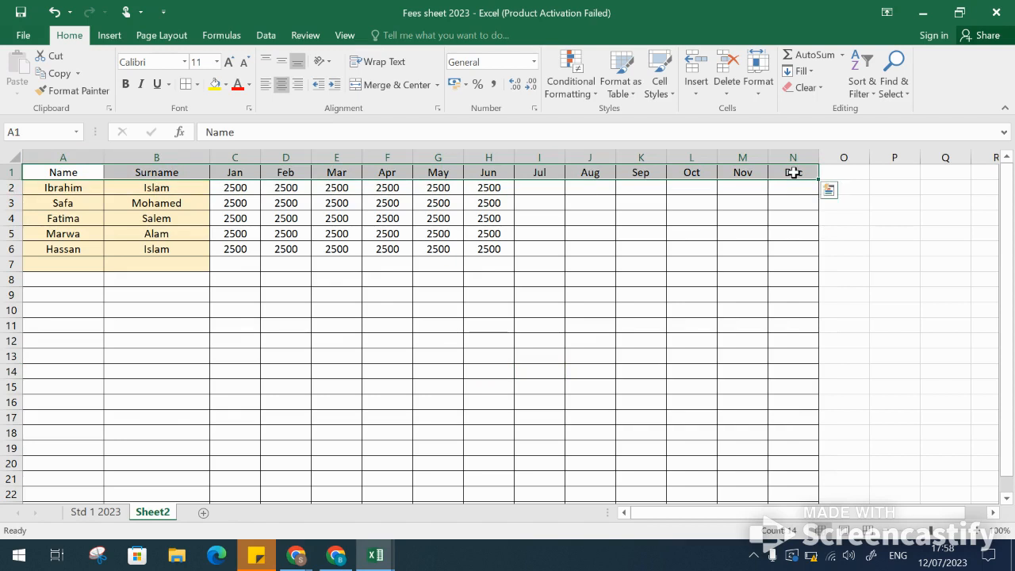
{"action": "left_click", "coordinate": [126, 84]}
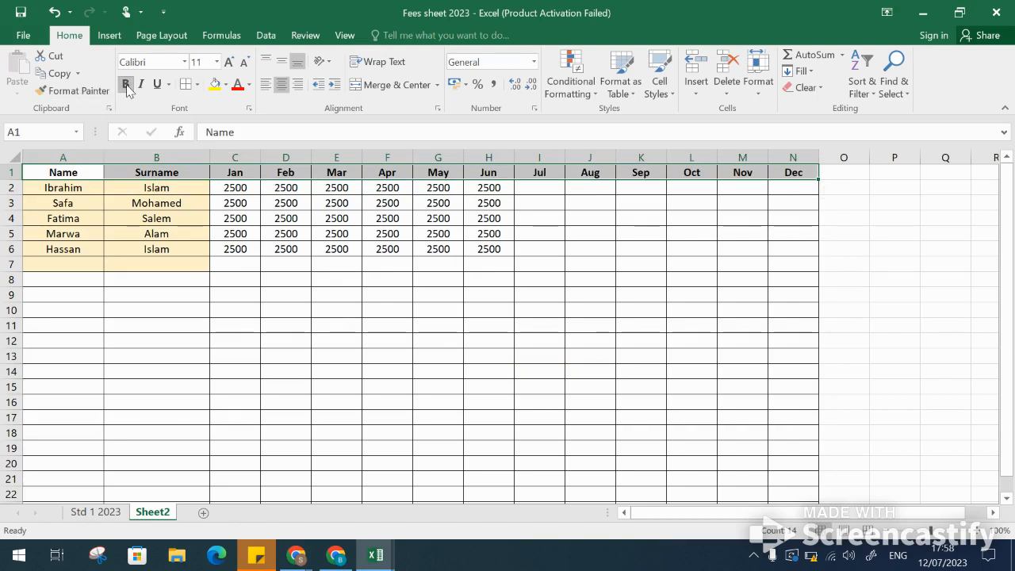
{"action": "left_click", "coordinate": [227, 62]}
{"action": "left_click", "coordinate": [227, 62]}
{"action": "left_click", "coordinate": [228, 62]}
{"action": "left_click", "coordinate": [228, 62]}
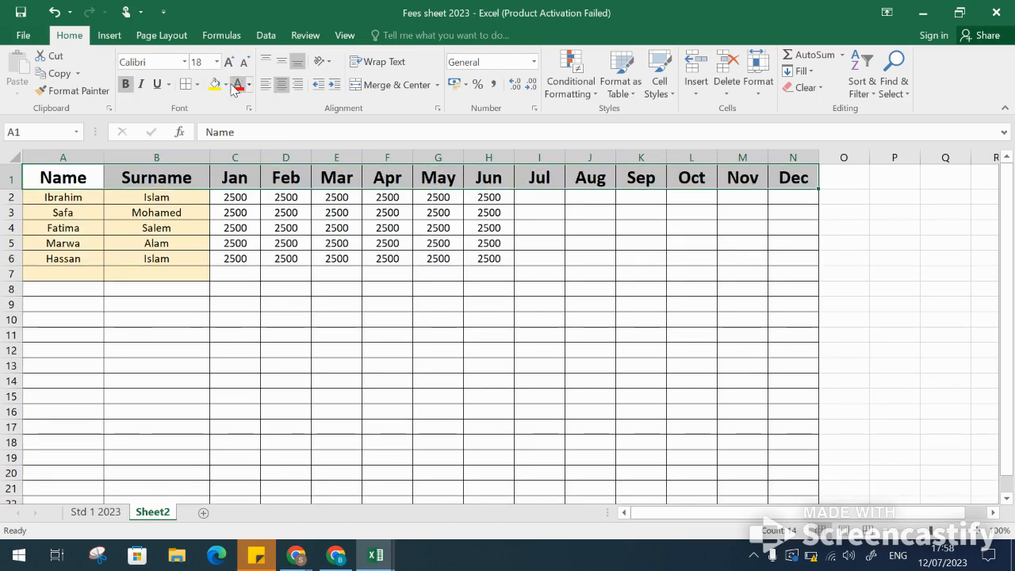
- Fill the header cells A1:N1 with a light blue theme color
{"action": "left_click", "coordinate": [226, 84]}
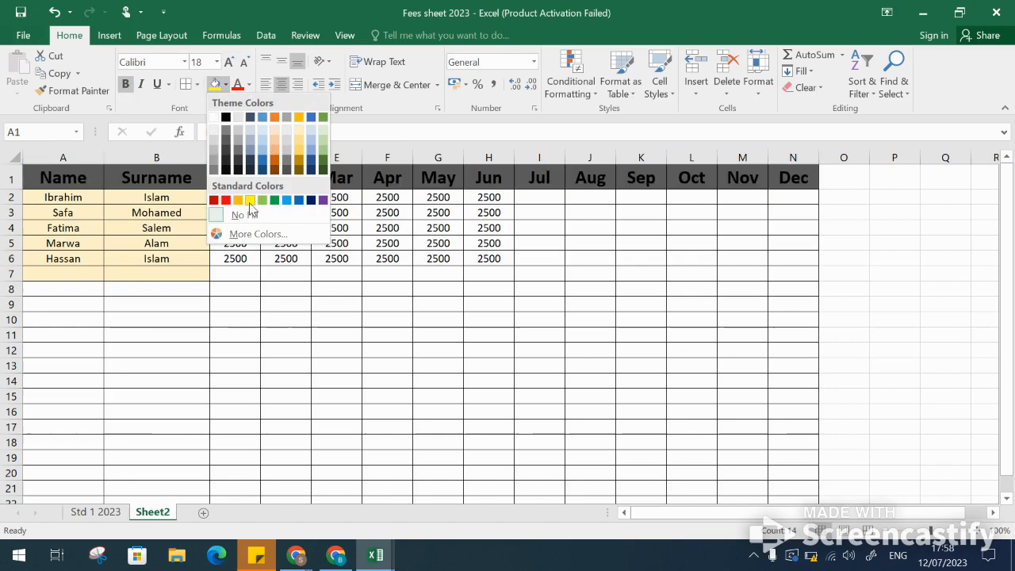
{"action": "left_click", "coordinate": [263, 144]}
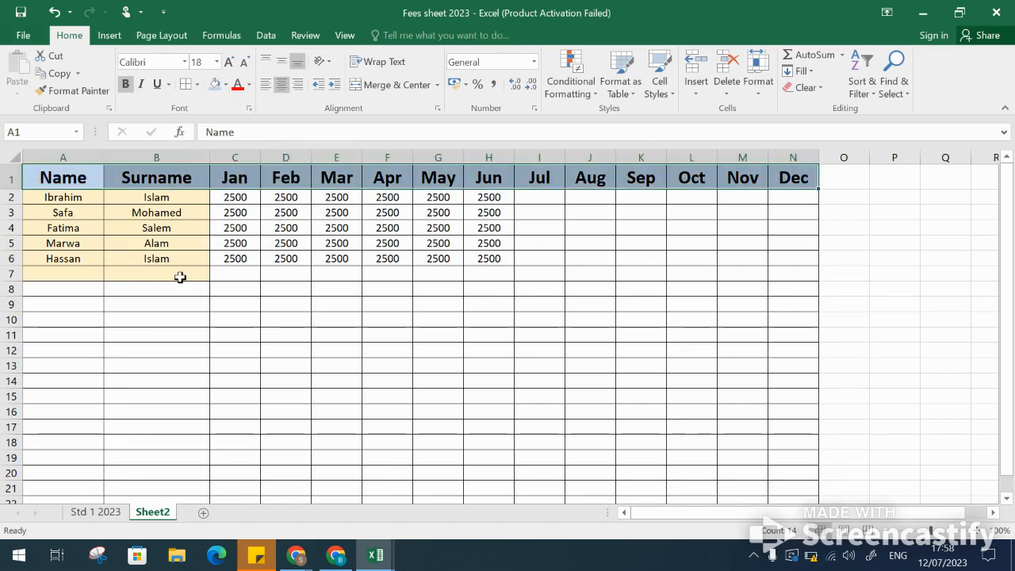
{"action": "left_click", "coordinate": [119, 320]}
- Fill the name and surname cells A2:B29 with Orange, Accent 2, Lighter 80%
{"action": "left_click_drag", "start_coordinate": [67, 198], "coordinate": [141, 509]}
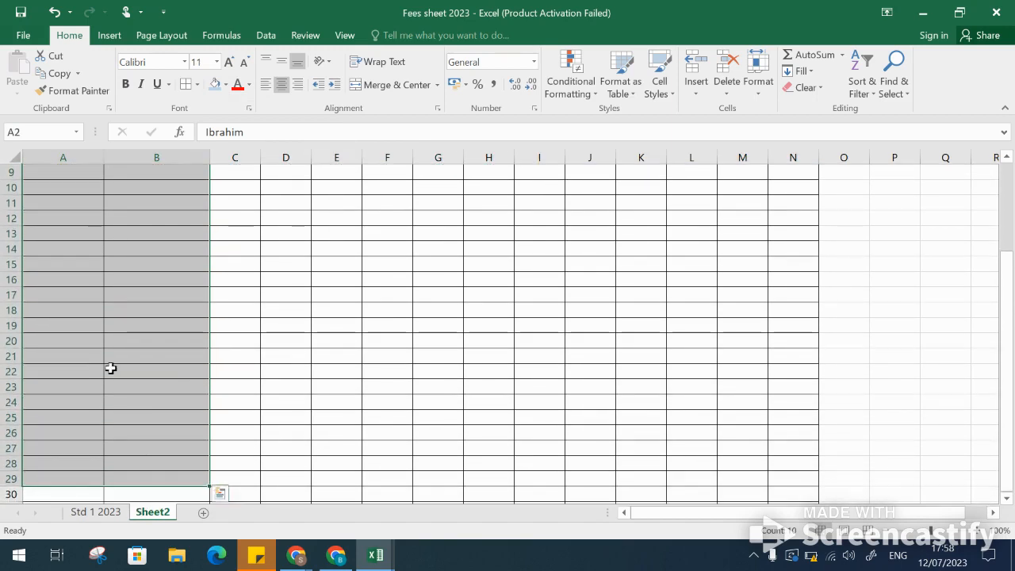
{"action": "scroll", "coordinate": [108, 367], "scroll_direction": "up", "scroll_amount": 3}
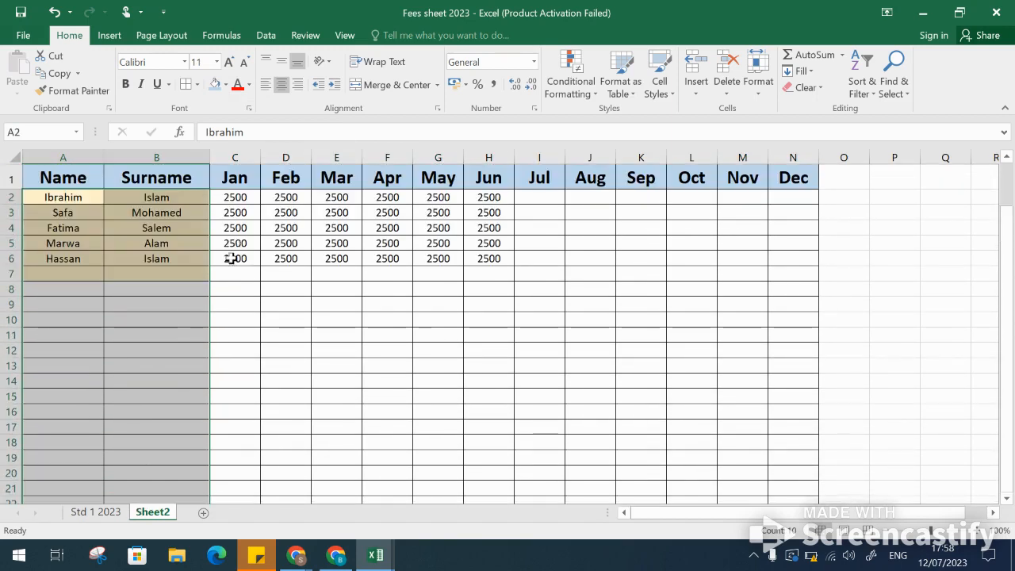
{"action": "left_click", "coordinate": [226, 85]}
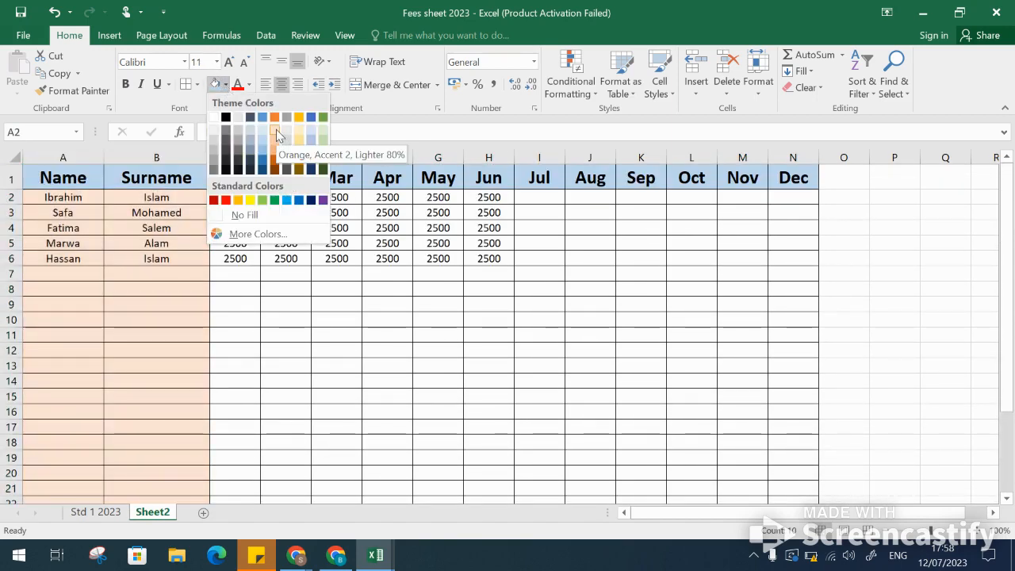
{"action": "left_click", "coordinate": [276, 129]}
{"action": "left_click", "coordinate": [243, 318]}
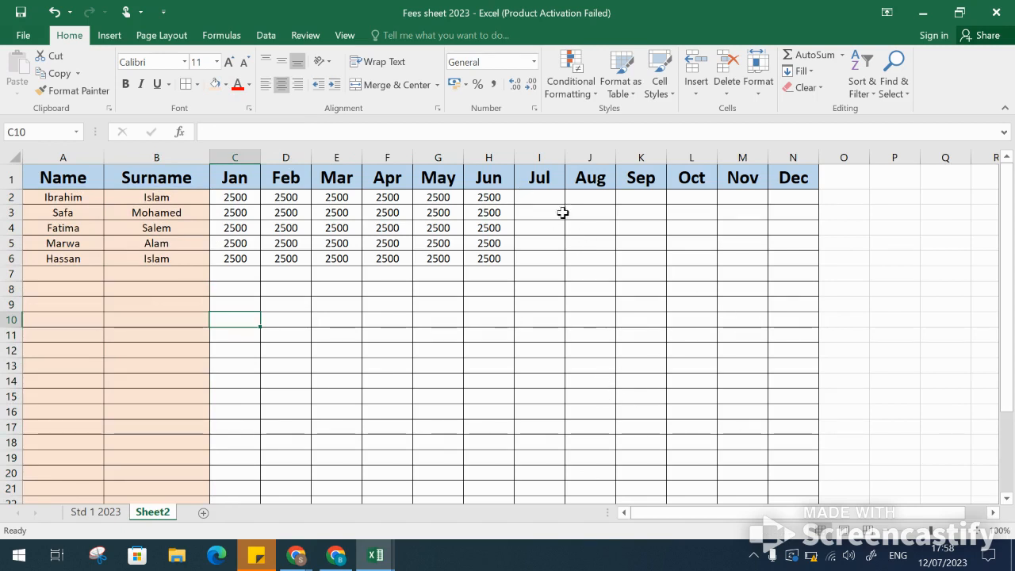
- Fill the July to December cells I2:N26 with standard yellow
{"action": "left_click", "coordinate": [538, 200]}
{"action": "mouse_move", "coordinate": [538, 200]}
{"action": "left_mouse_down"}
{"action": "mouse_move", "coordinate": [578, 283]}
{"action": "mouse_move", "coordinate": [737, 421]}
{"action": "mouse_move", "coordinate": [780, 498]}
{"action": "left_mouse_up"}
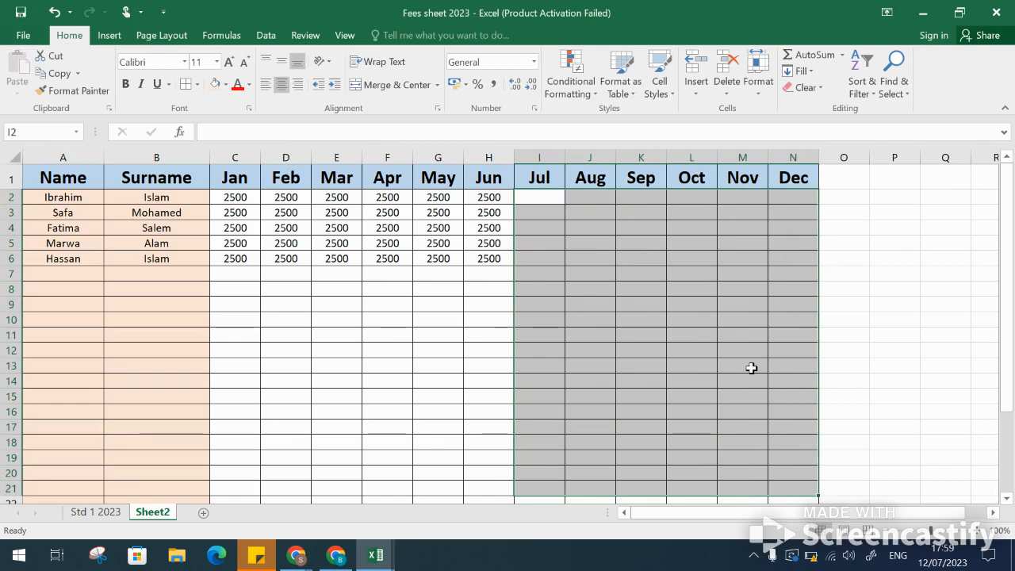
{"action": "left_click", "coordinate": [226, 84]}
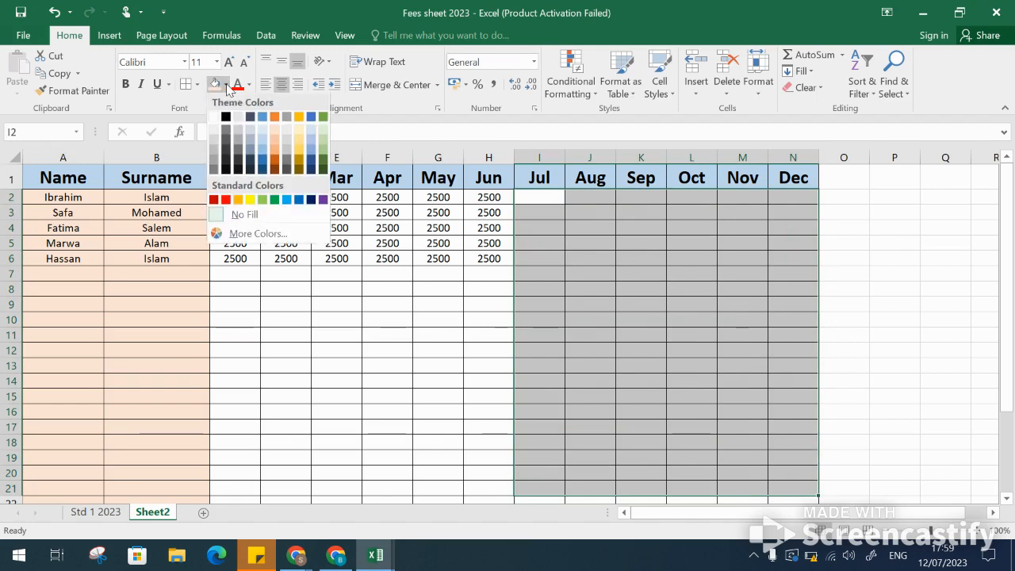
{"action": "left_click", "coordinate": [250, 200]}
{"action": "left_click", "coordinate": [555, 290]}
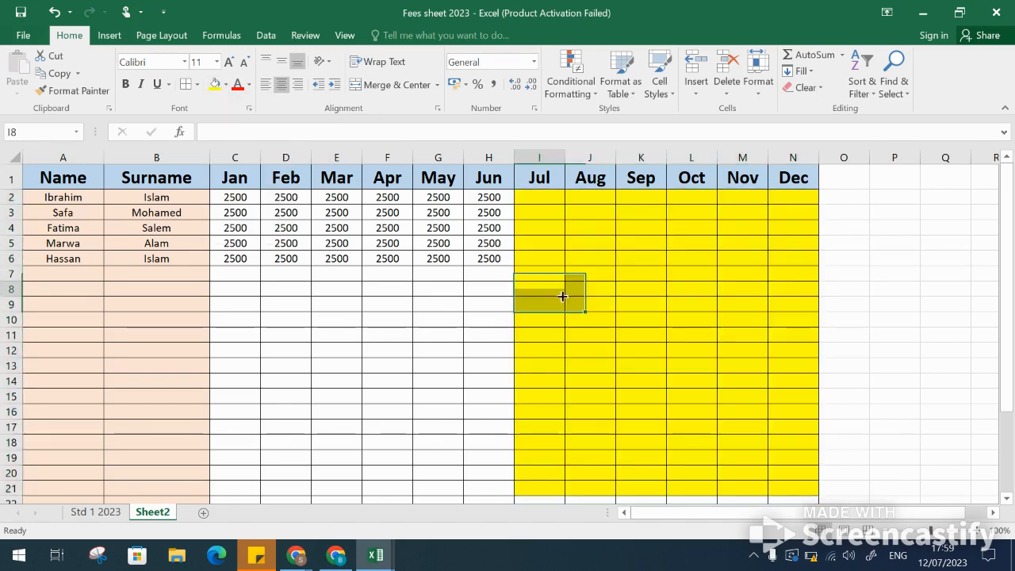
{"action": "left_click_drag", "start_coordinate": [534, 193], "coordinate": [780, 495]}
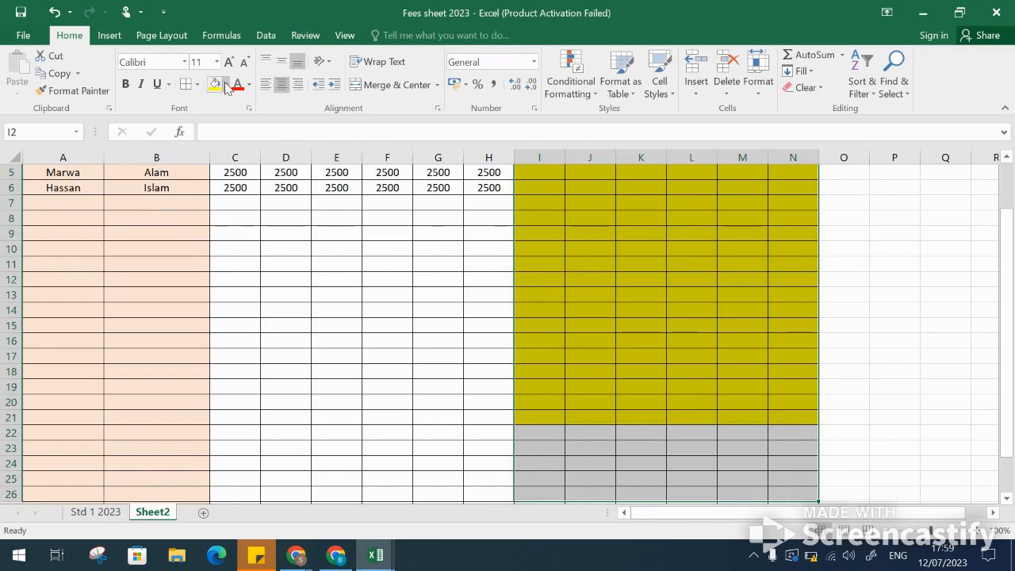
{"action": "left_click", "coordinate": [226, 85]}
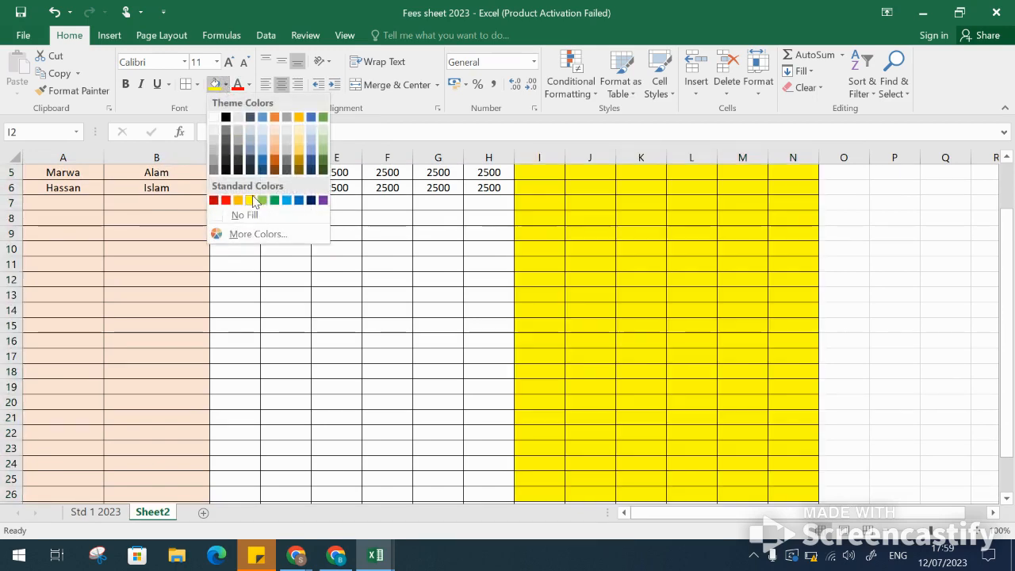
{"action": "left_click", "coordinate": [250, 202]}
{"action": "scroll", "coordinate": [261, 204], "scroll_direction": "up", "scroll_amount": 2}
{"action": "left_click", "coordinate": [594, 302]}
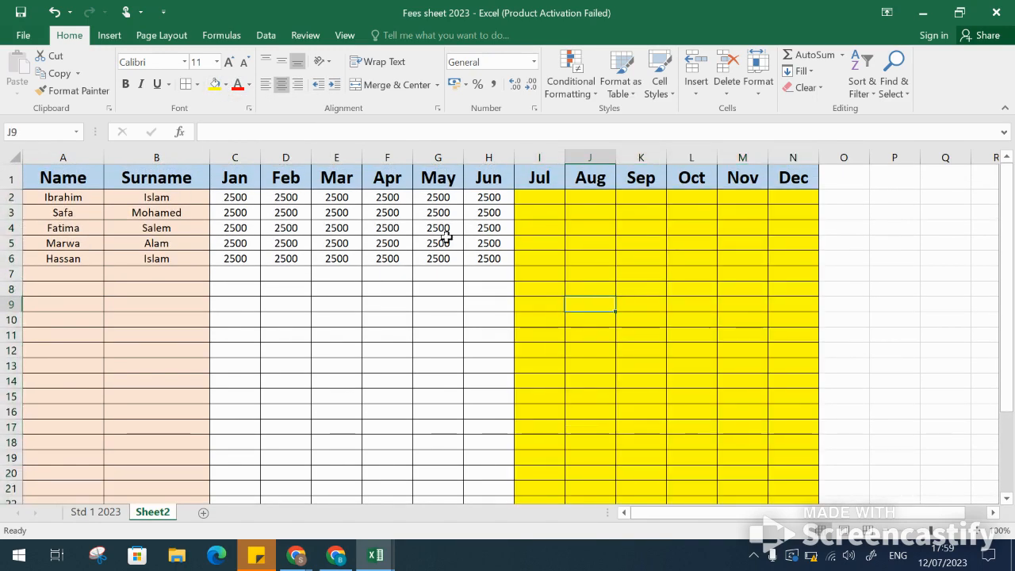
{"action": "left_click_drag", "start_coordinate": [219, 198], "coordinate": [335, 238]}
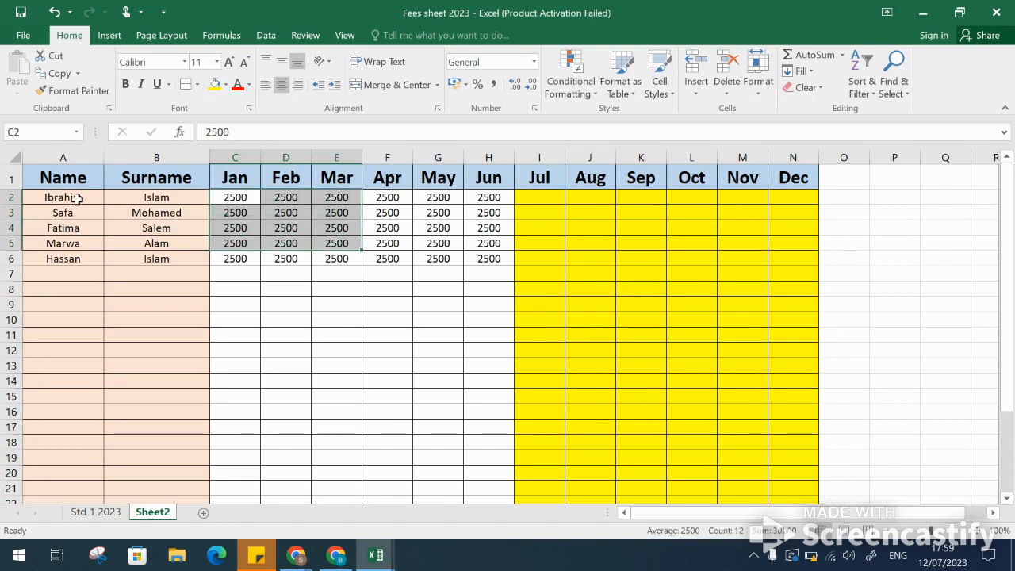
{"action": "left_click_drag", "start_coordinate": [75, 199], "coordinate": [487, 256]}
{"action": "left_click", "coordinate": [487, 256]}
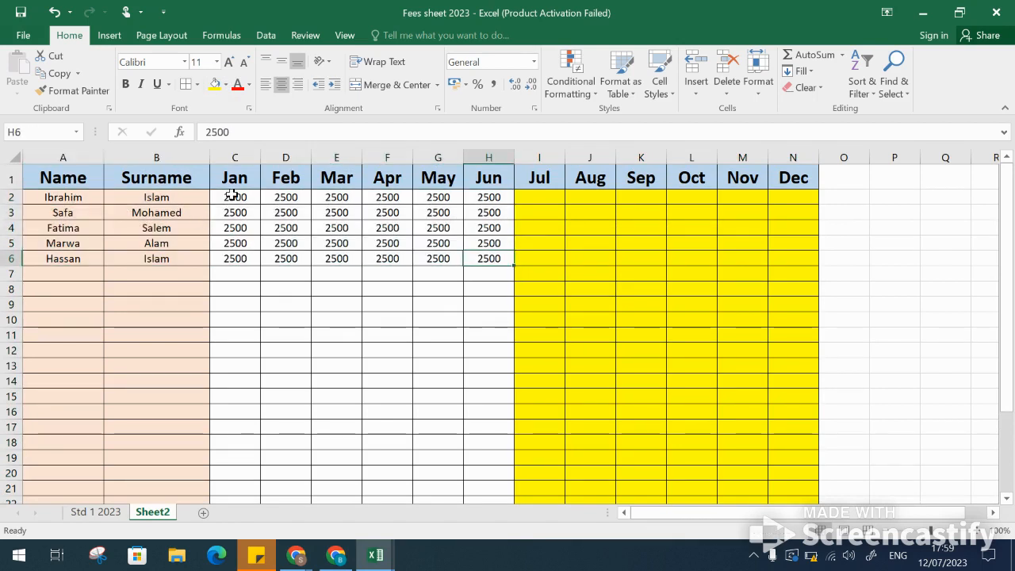
{"action": "left_click_drag", "start_coordinate": [233, 197], "coordinate": [479, 257]}
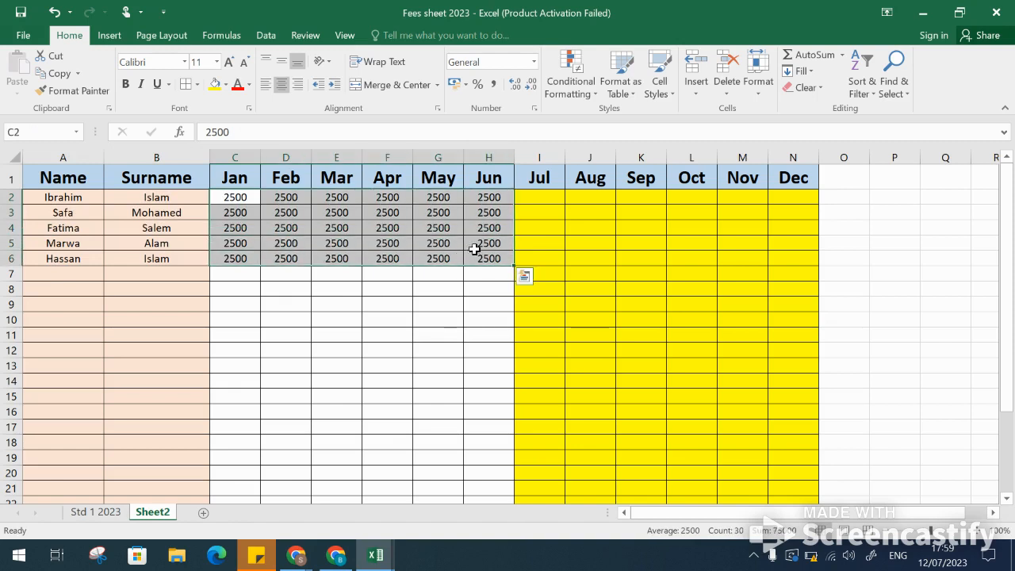
- Enter a July fee of 2500 in cell I2 for the first student
{"action": "left_click", "coordinate": [555, 200]}
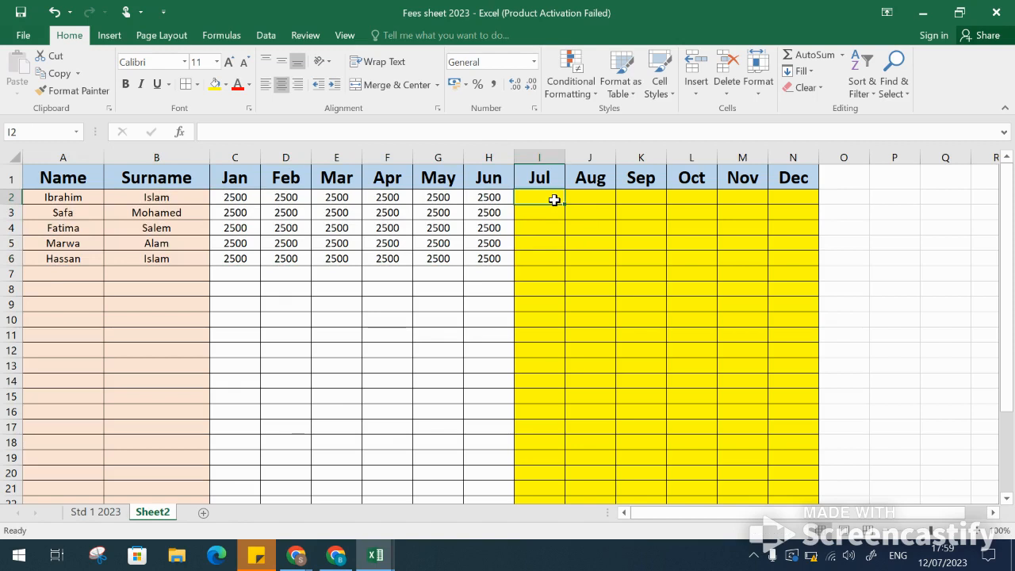
{"action": "type", "text": "2500"}
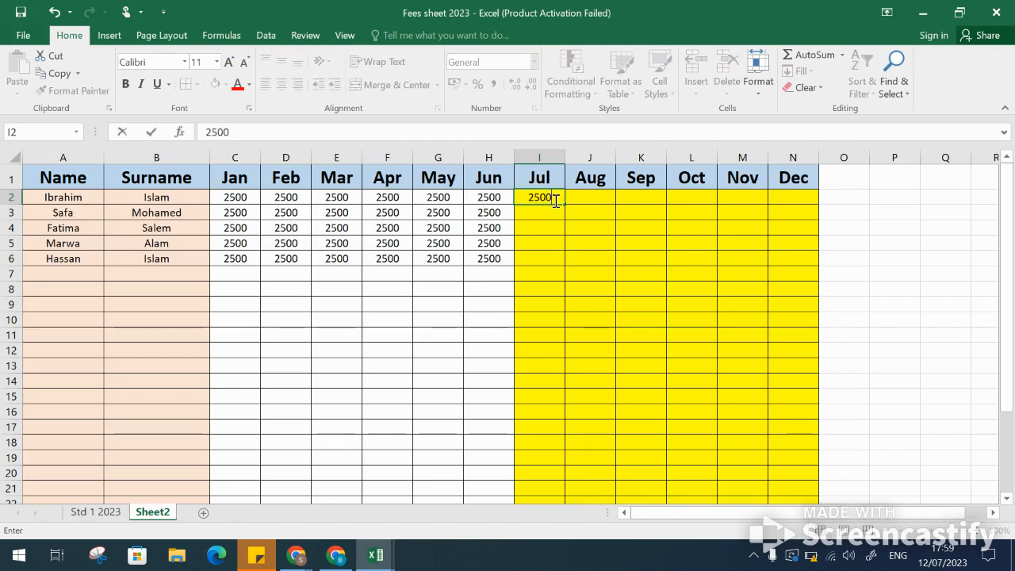
{"action": "left_click", "coordinate": [539, 212]}
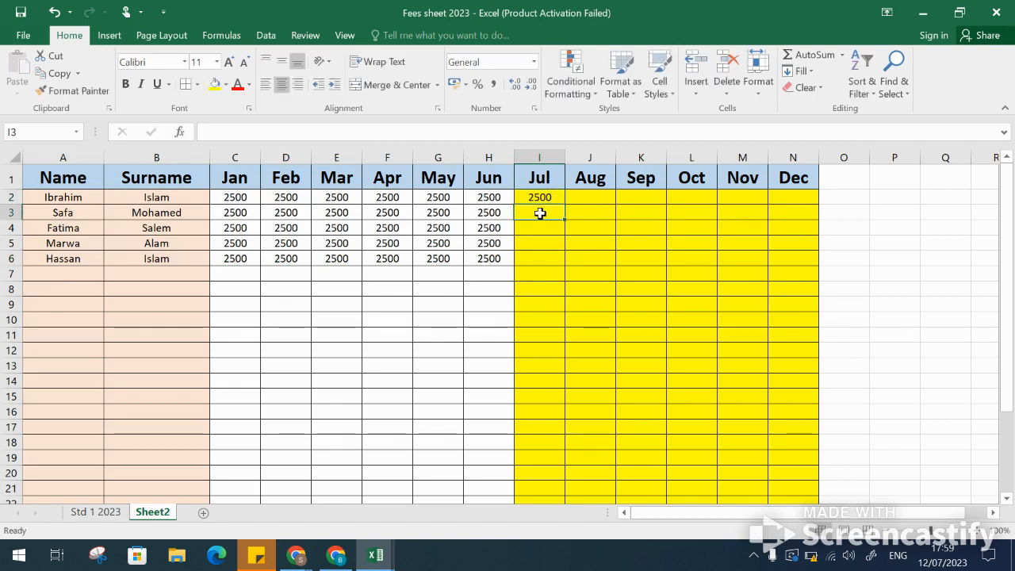
{"action": "type", "text": "-"}
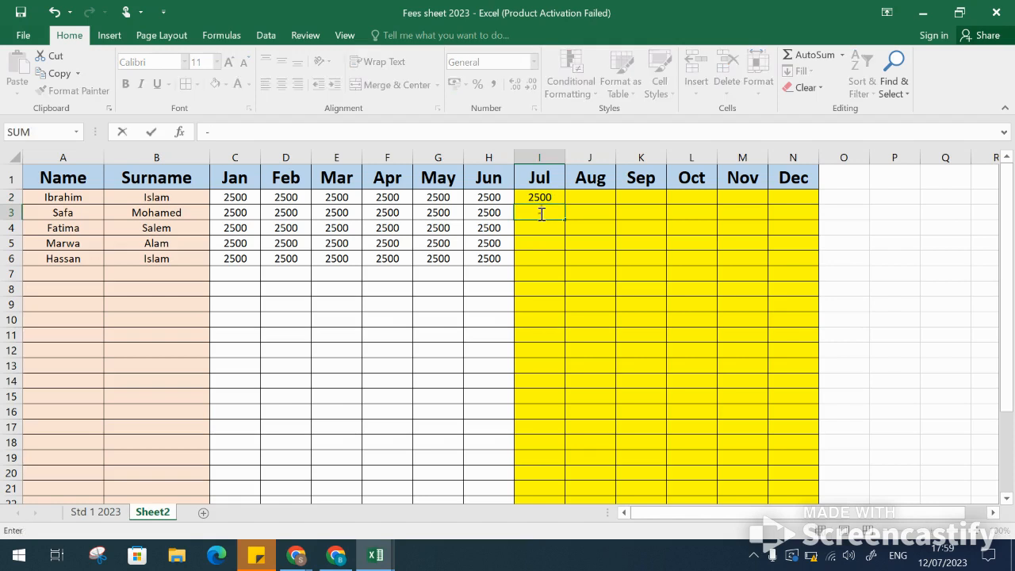
{"action": "left_click", "coordinate": [538, 227]}
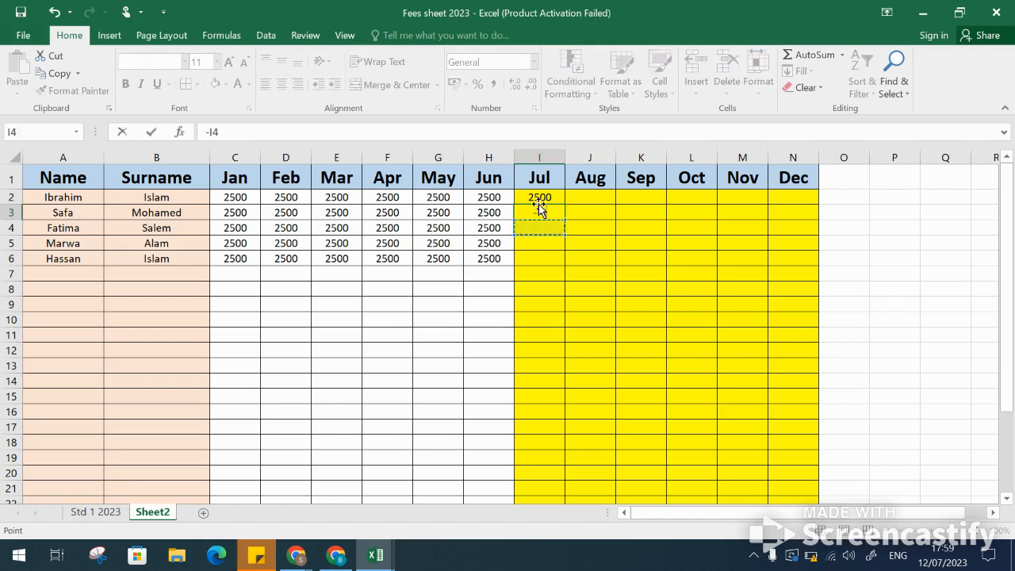
{"action": "left_click", "coordinate": [554, 219]}
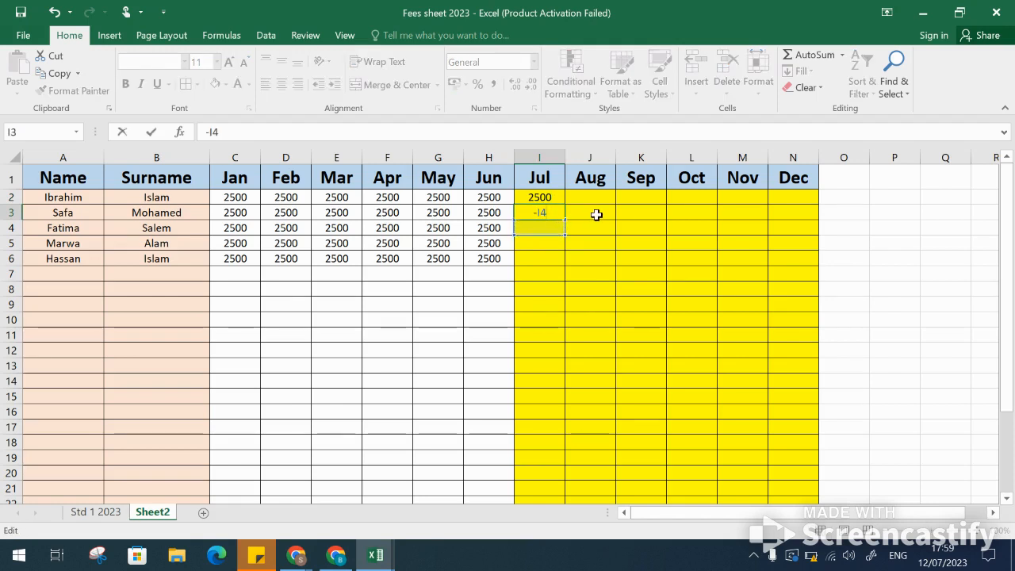
{"action": "key", "text": "BackSpace"}
{"action": "key", "text": "BackSpace"}
{"action": "key", "text": "BackSpace"}
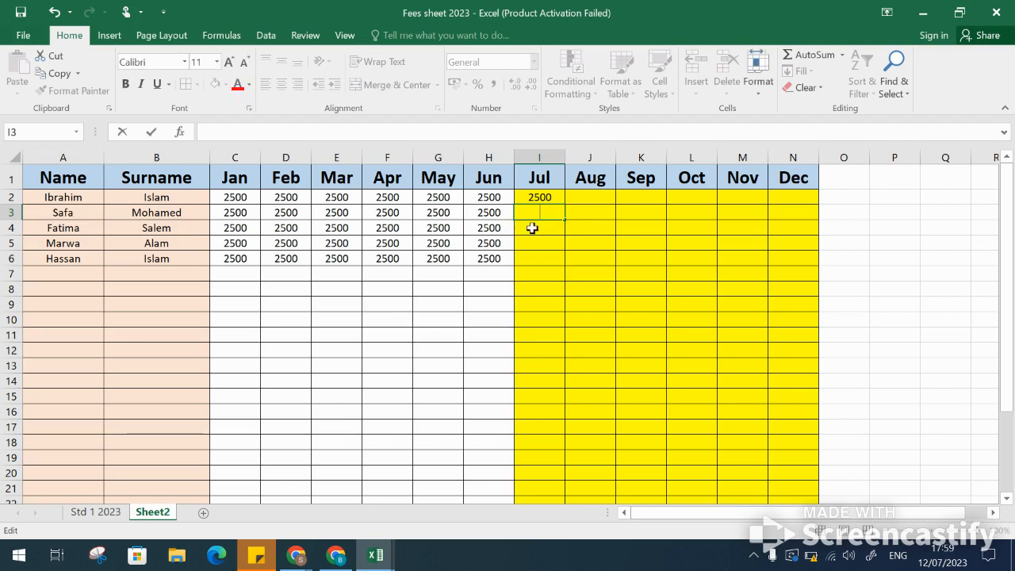
- Enter a July fee of 2500 in cells I4 and I5, leaving I3 and I6 blank
{"action": "left_click", "coordinate": [532, 227]}
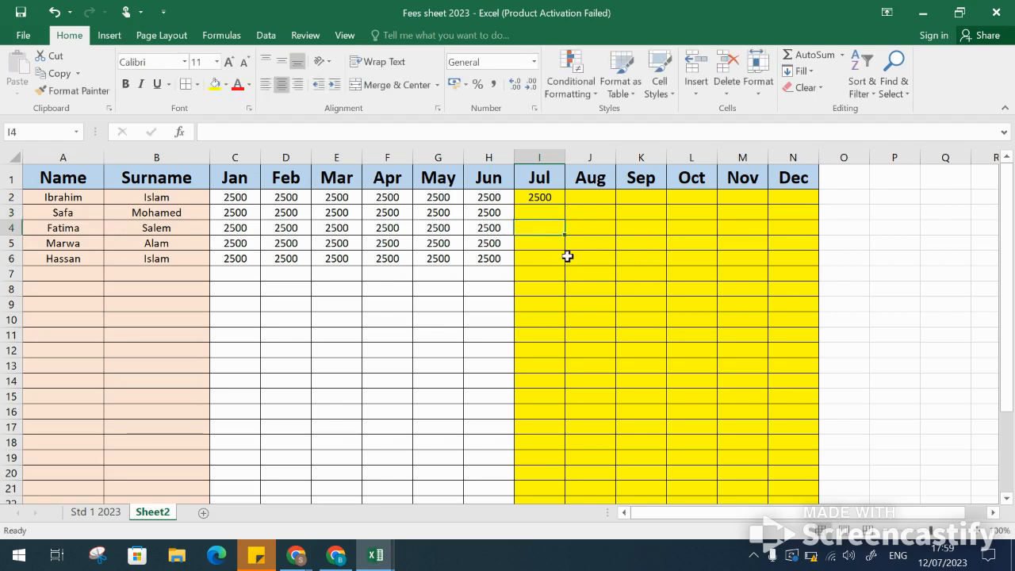
{"action": "type", "text": "2500"}
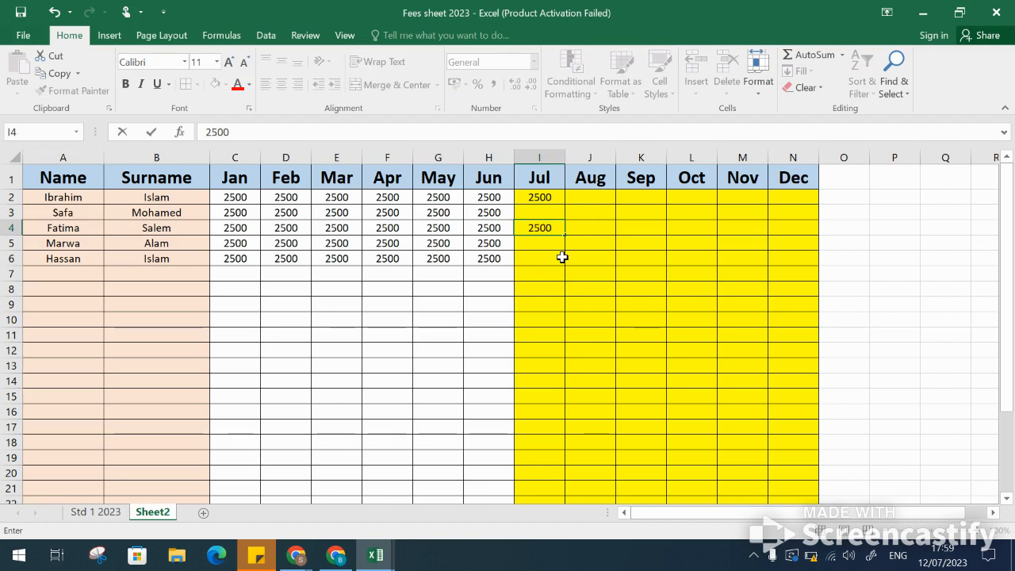
{"action": "left_click", "coordinate": [555, 246]}
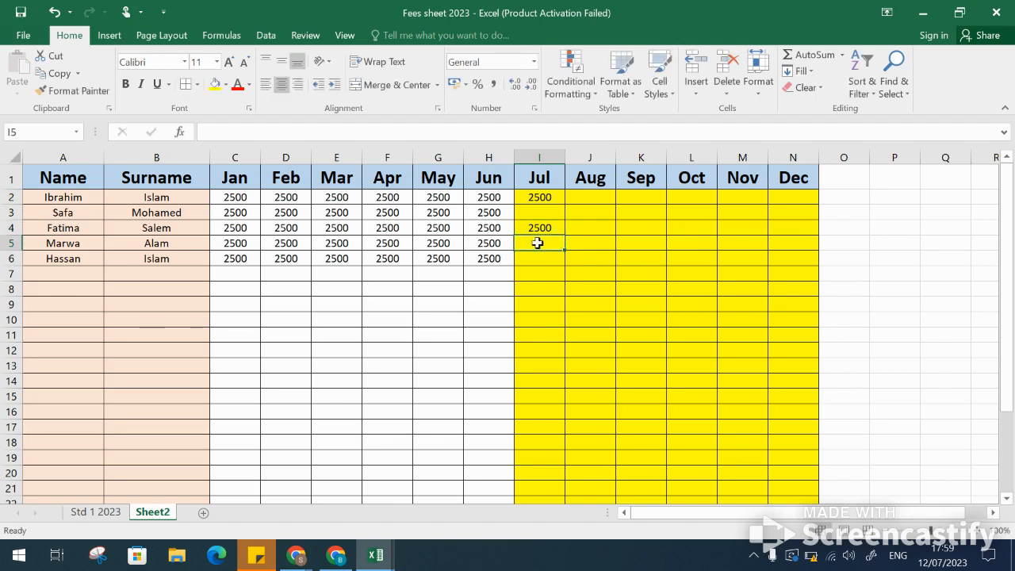
{"action": "type", "text": "2500"}
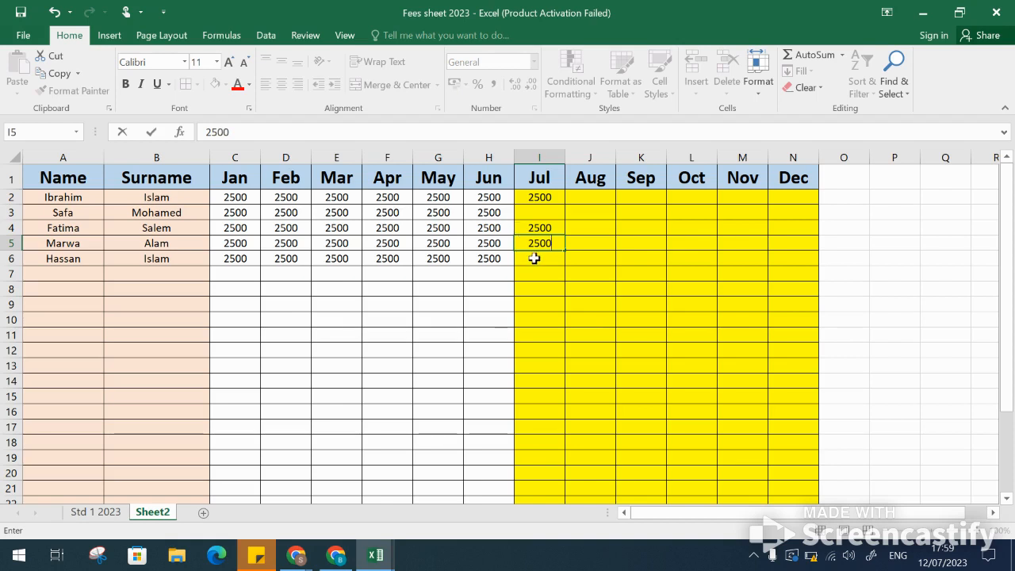
{"action": "left_click", "coordinate": [535, 259]}
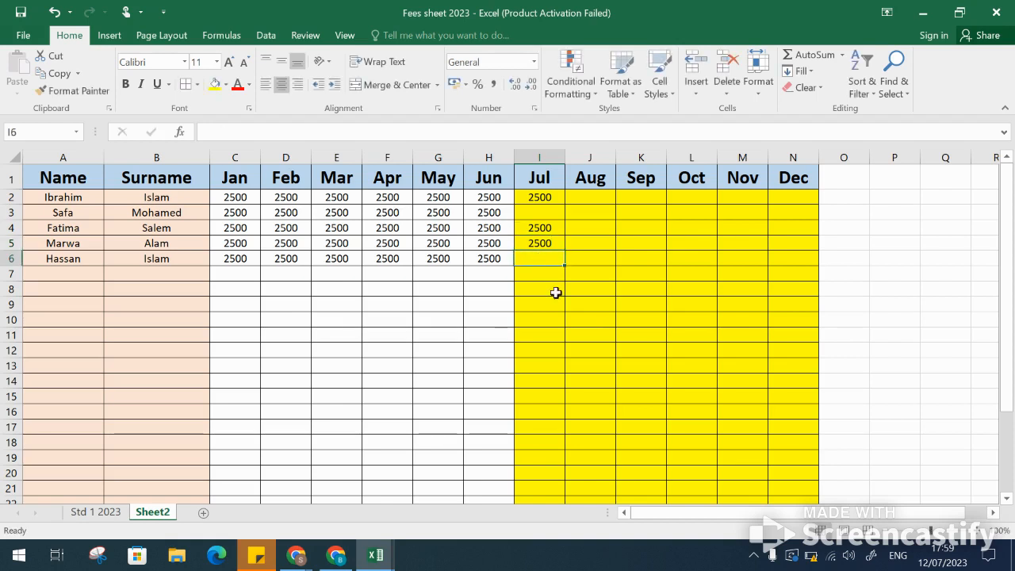
{"action": "left_click", "coordinate": [559, 318]}
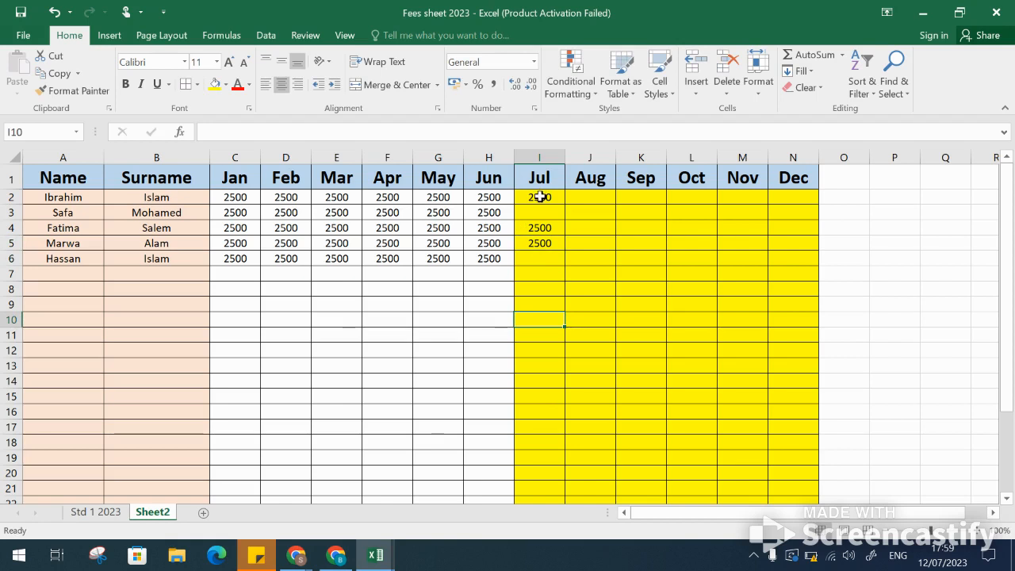
- Remove the yellow fill from the first student's July fee cell I2 with No Fill
{"action": "left_click_drag", "start_coordinate": [540, 195], "coordinate": [528, 489]}
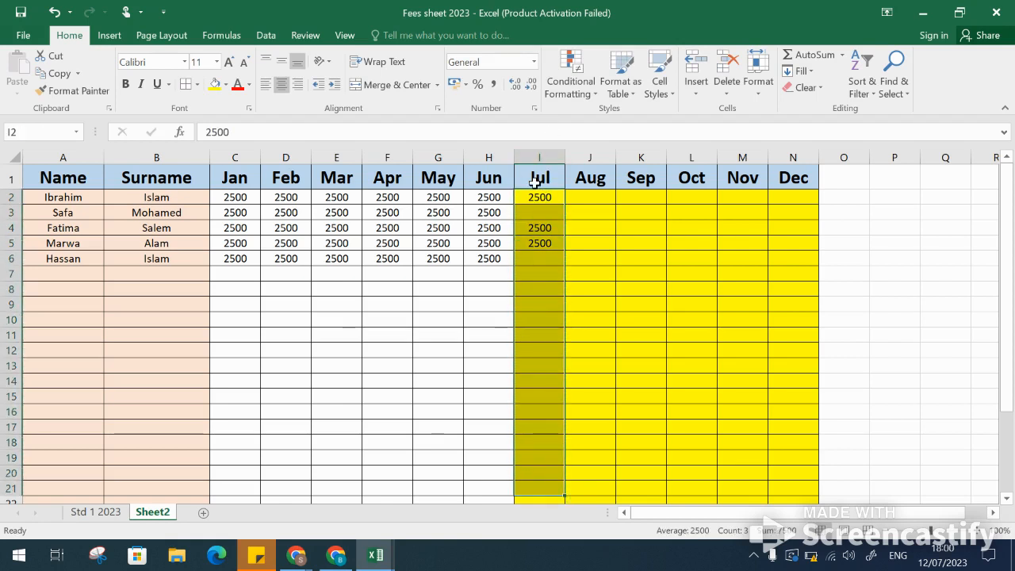
{"action": "left_click_drag", "start_coordinate": [535, 182], "coordinate": [544, 507]}
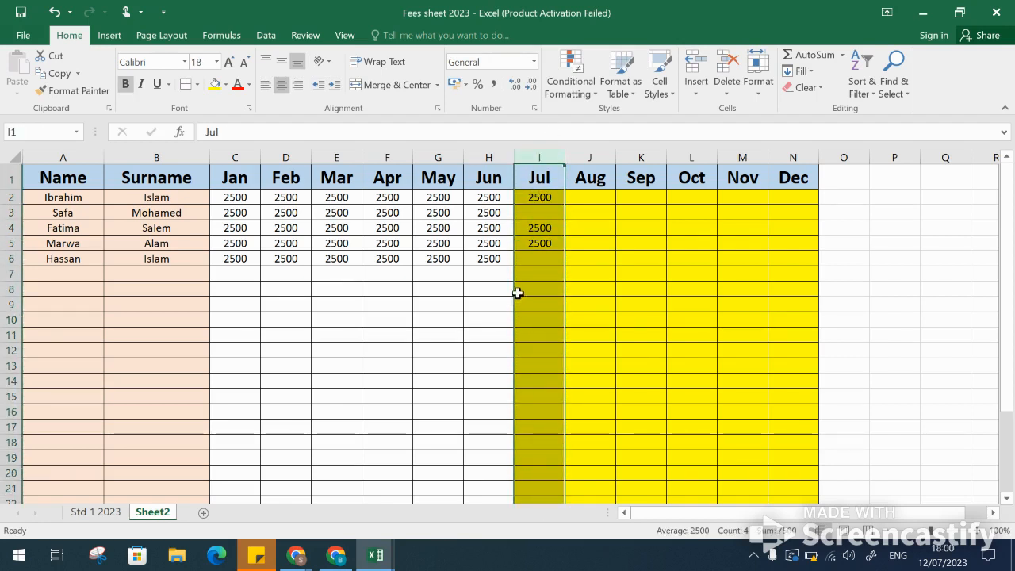
{"action": "left_click", "coordinate": [531, 202]}
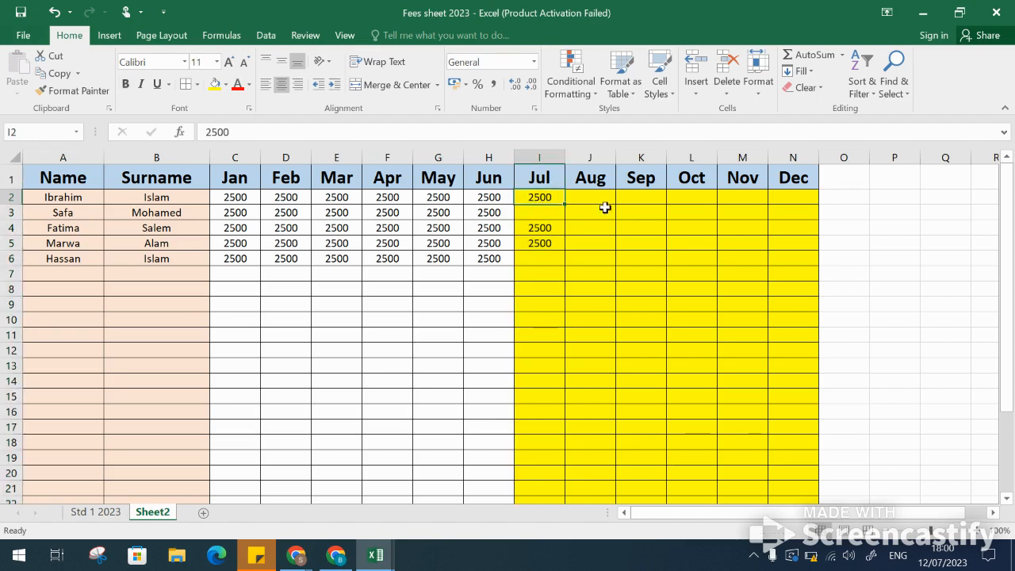
{"action": "left_click", "coordinate": [226, 84]}
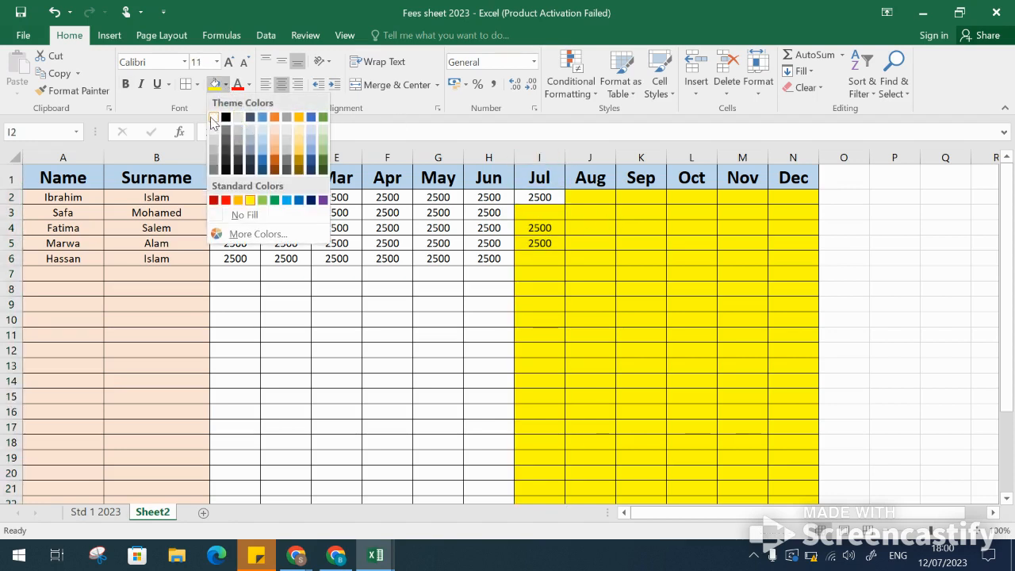
{"action": "left_click", "coordinate": [244, 216]}
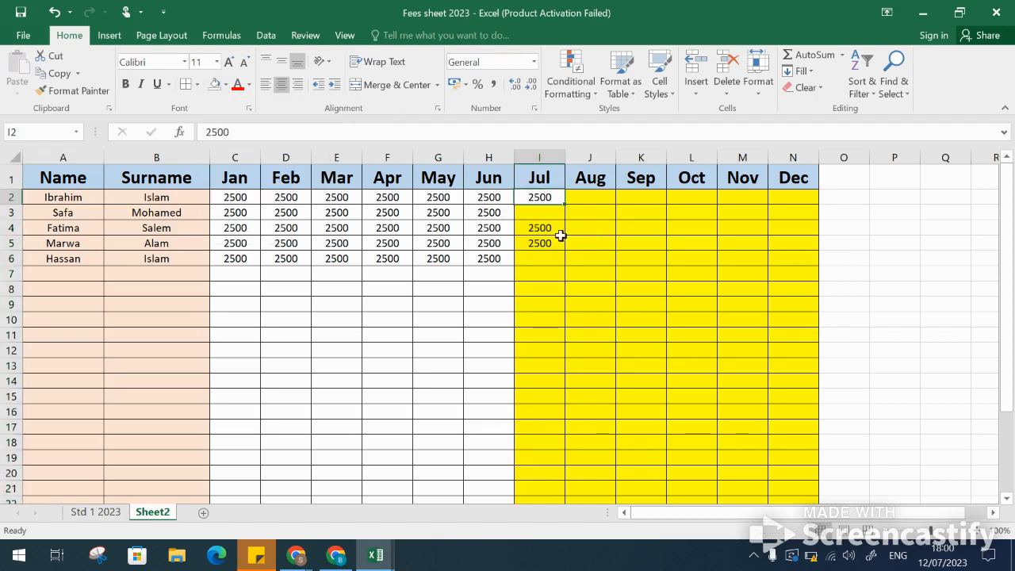
- Clear the yellow fill from the July fee cells I4:I5 with No Fill
{"action": "left_click_drag", "start_coordinate": [550, 228], "coordinate": [548, 242]}
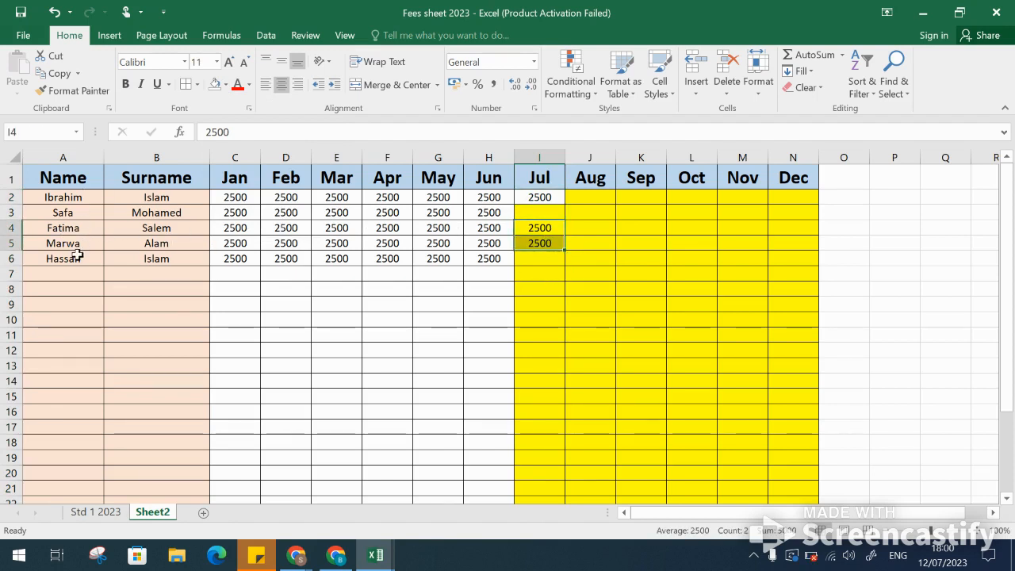
{"action": "left_click_drag", "start_coordinate": [11, 228], "coordinate": [9, 243]}
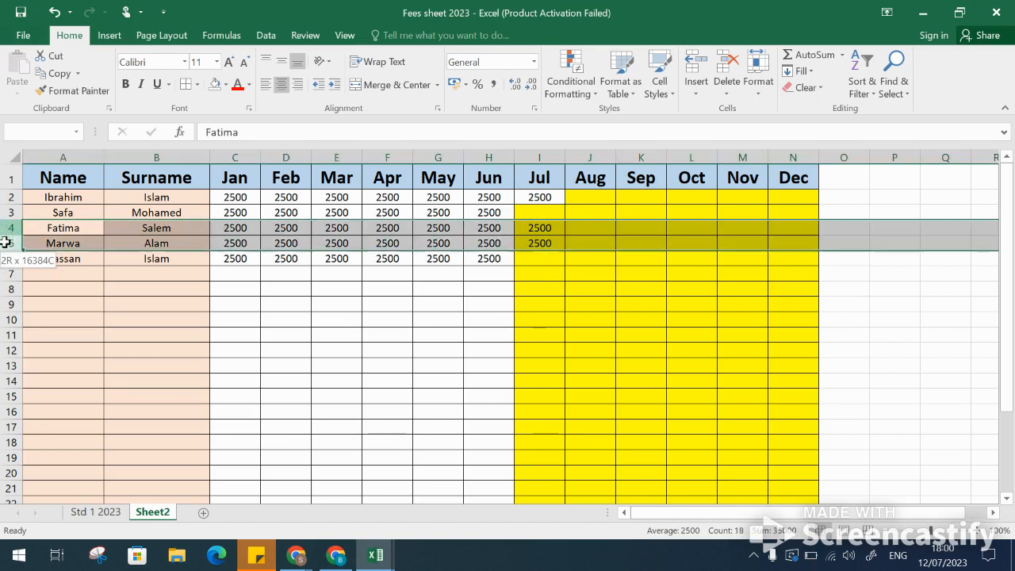
{"action": "left_click", "coordinate": [541, 229]}
{"action": "left_click_drag", "start_coordinate": [544, 230], "coordinate": [545, 242]}
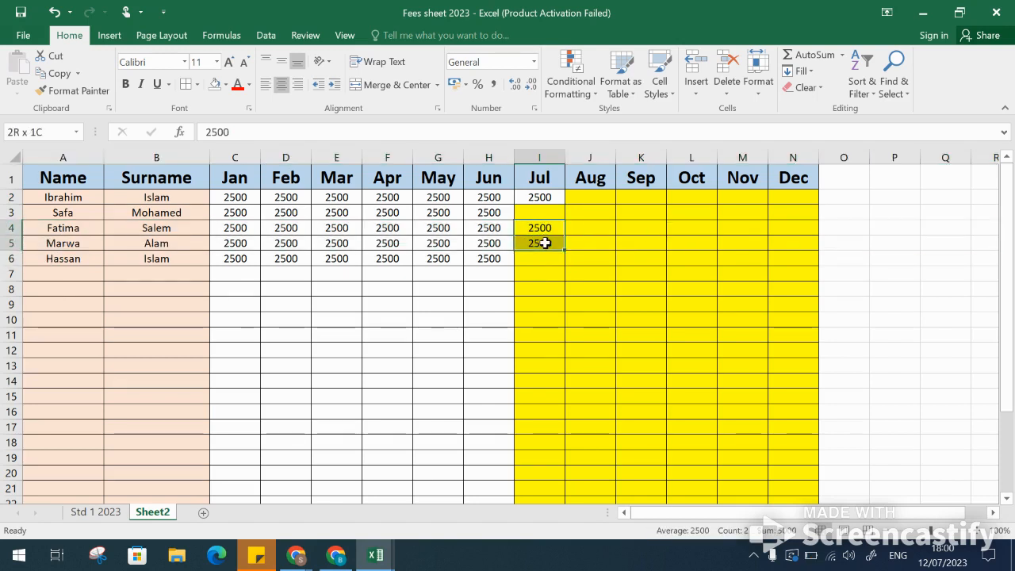
{"action": "left_click", "coordinate": [227, 85]}
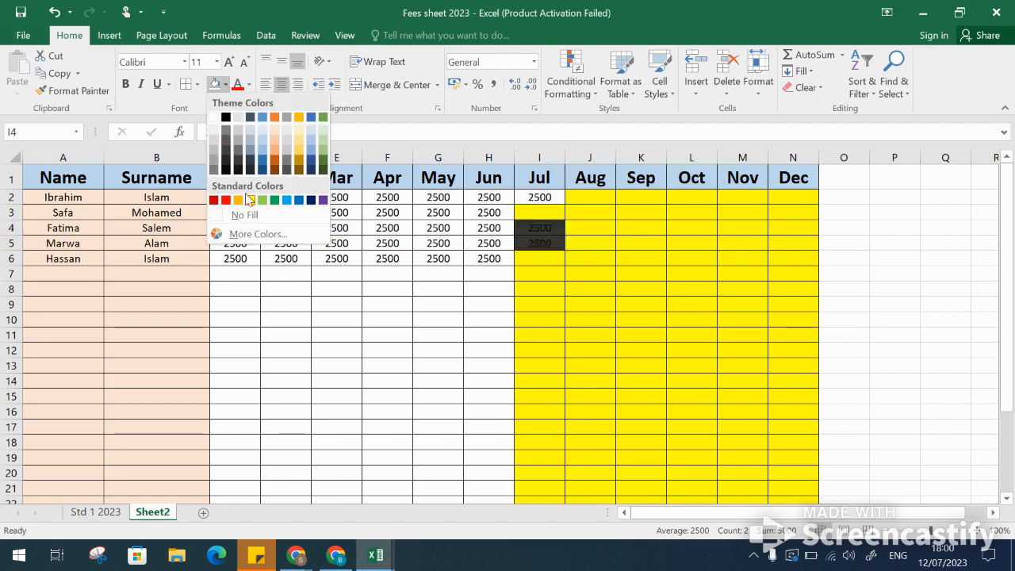
{"action": "left_click", "coordinate": [240, 213]}
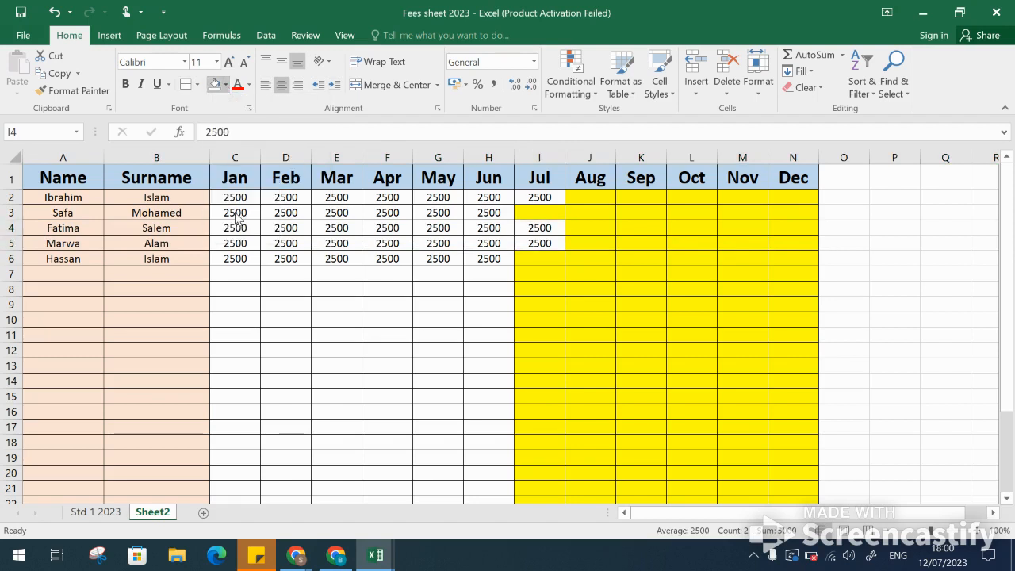
- Mark the two missing July fees in cells I6 and I3 with a question mark
{"action": "left_click", "coordinate": [536, 276]}
{"action": "left_click", "coordinate": [536, 262]}
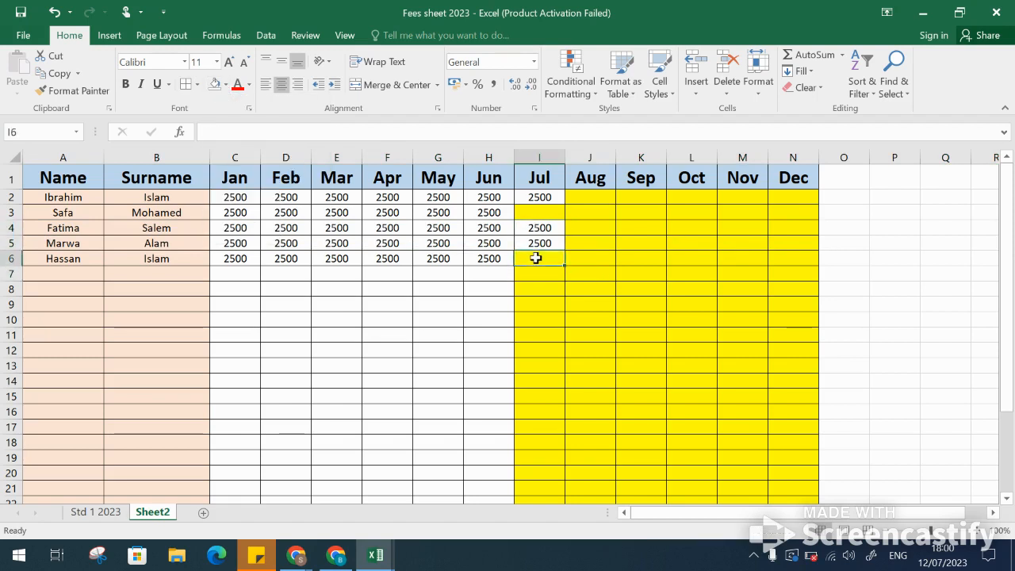
{"action": "left_click", "coordinate": [3, 260]}
{"action": "left_click", "coordinate": [4, 211]}
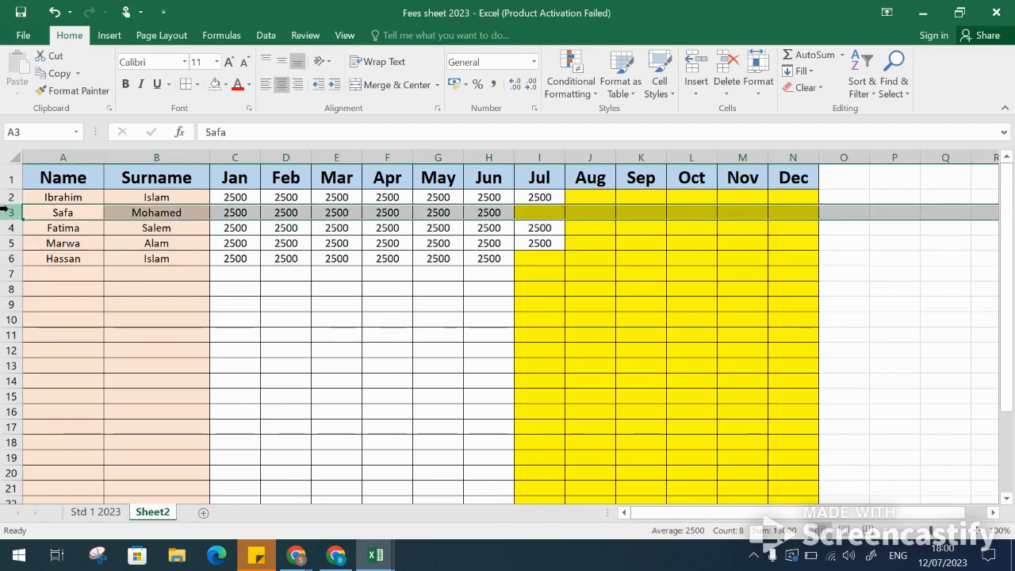
{"action": "left_click", "coordinate": [529, 262]}
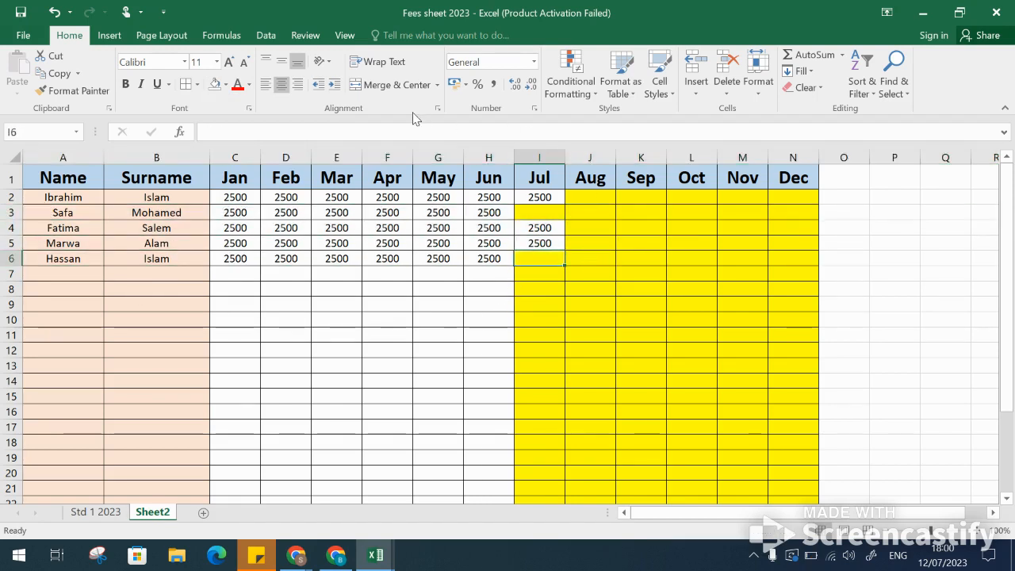
{"action": "type", "text": "?"}
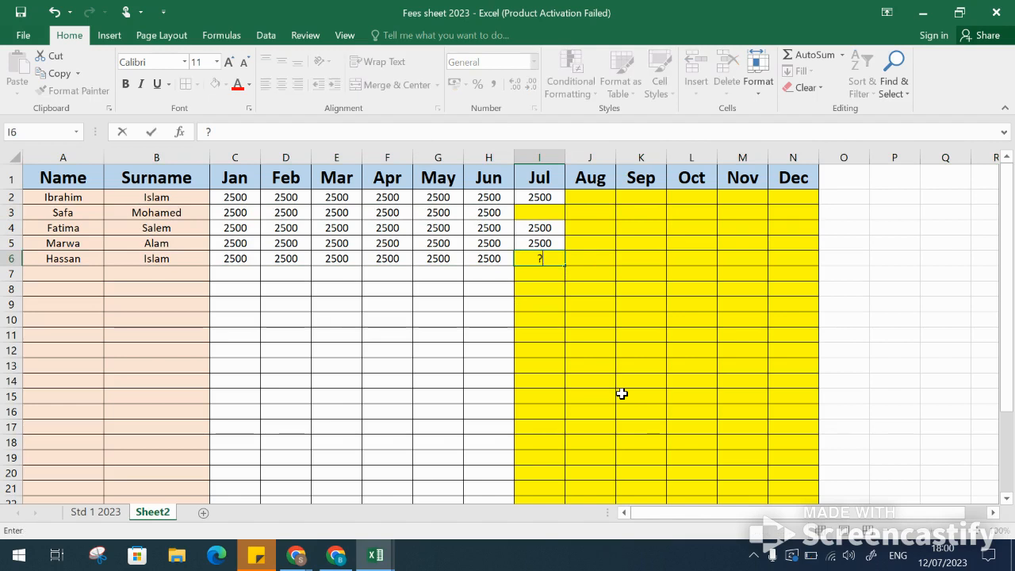
{"action": "left_click", "coordinate": [540, 212]}
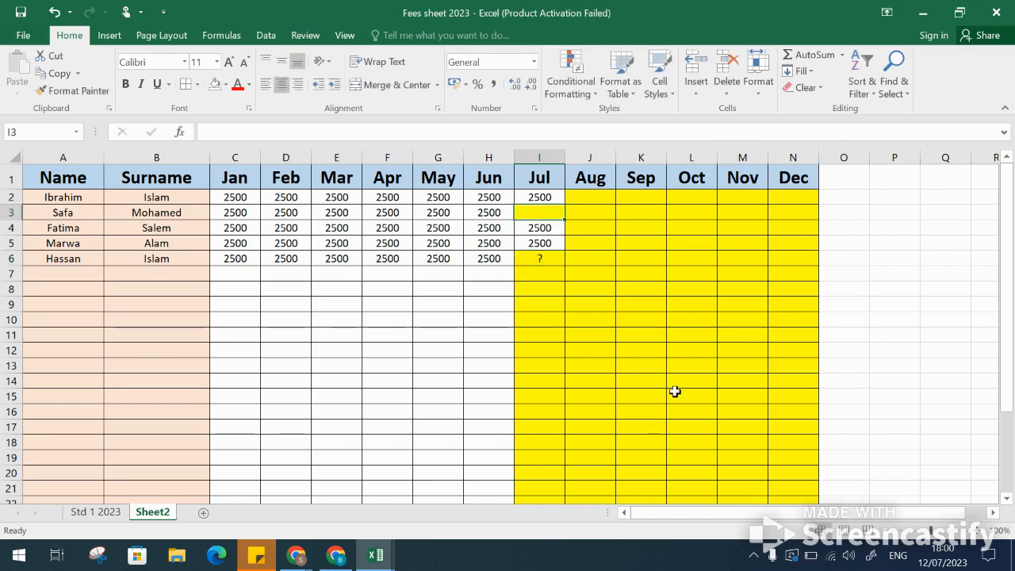
{"action": "type", "text": "?"}
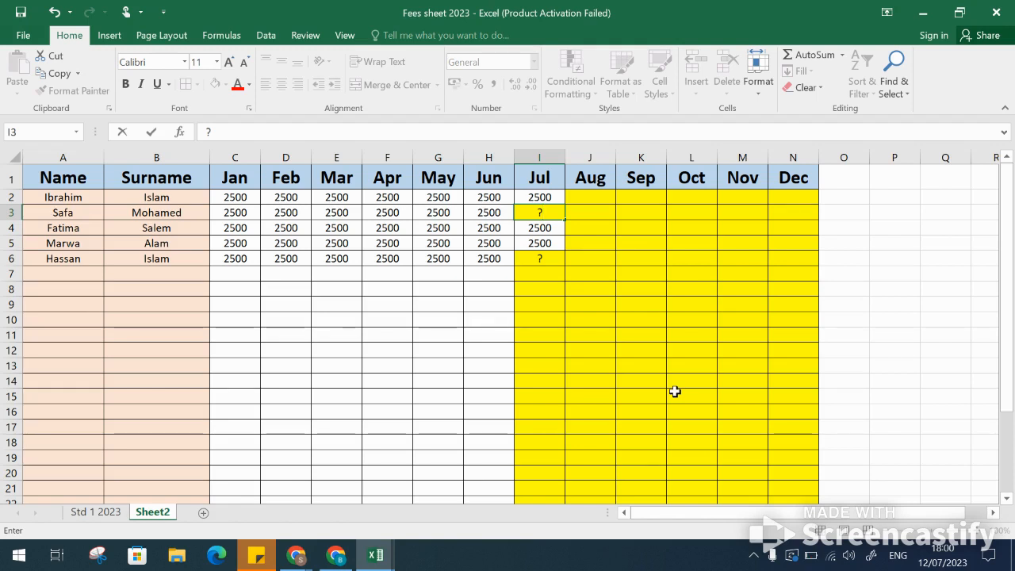
- Replace the question mark in July cell I3 with 2500 and remove the cell's yellow fill
{"action": "left_click", "coordinate": [554, 273]}
{"action": "left_click", "coordinate": [545, 212]}
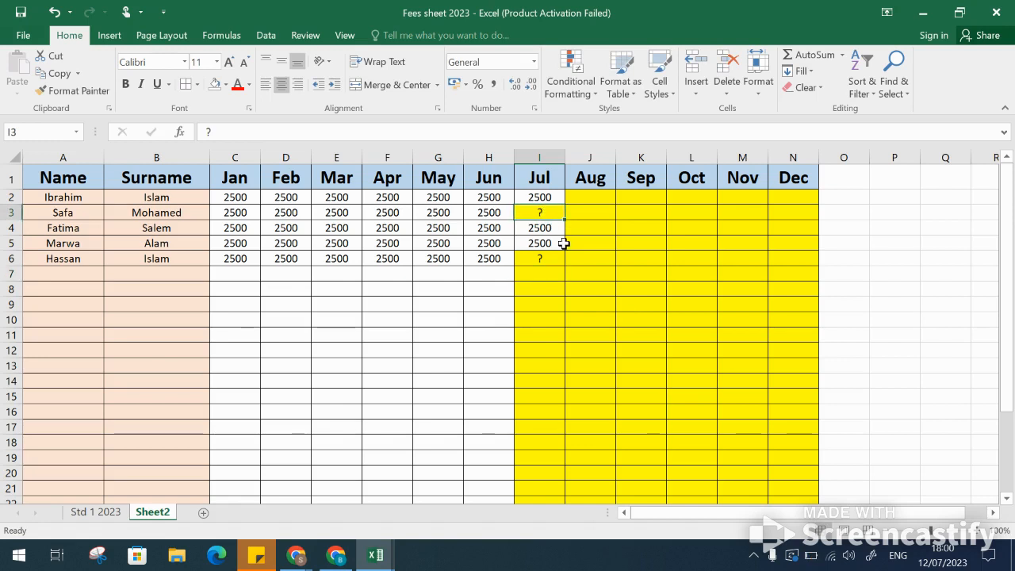
{"action": "type", "text": "2500"}
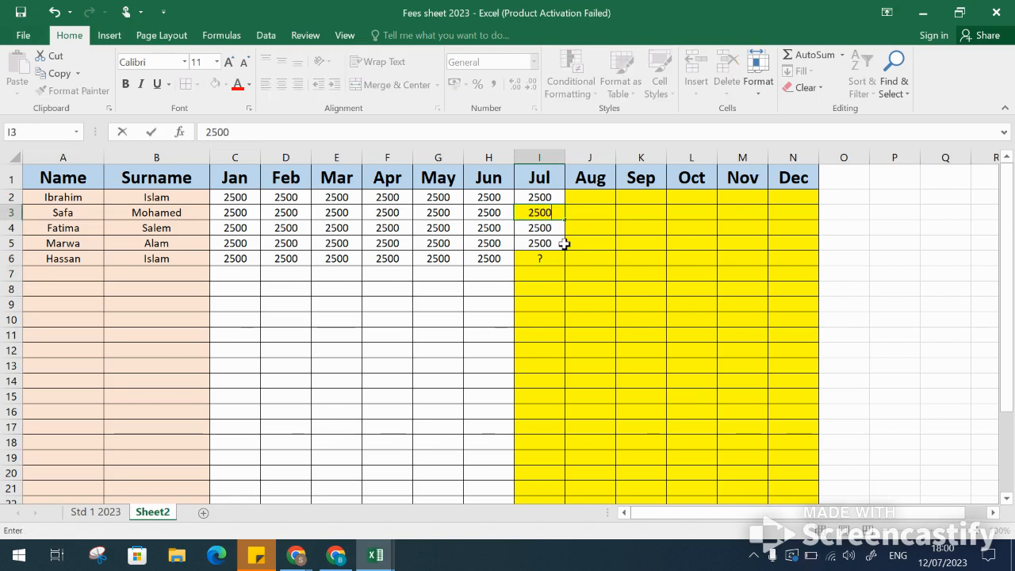
{"action": "key", "text": "Tab"}
{"action": "left_click", "coordinate": [547, 211]}
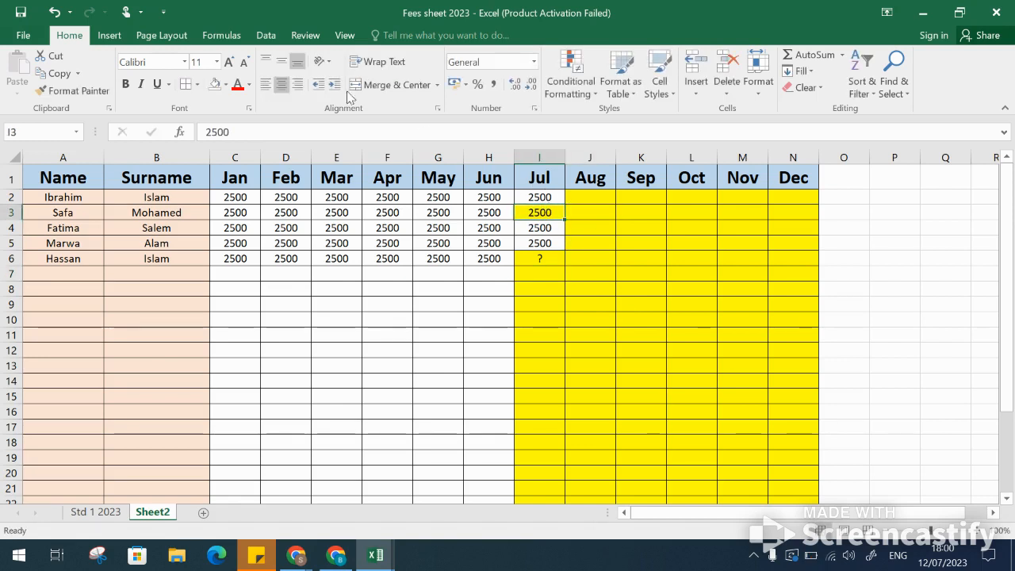
{"action": "left_click", "coordinate": [225, 84]}
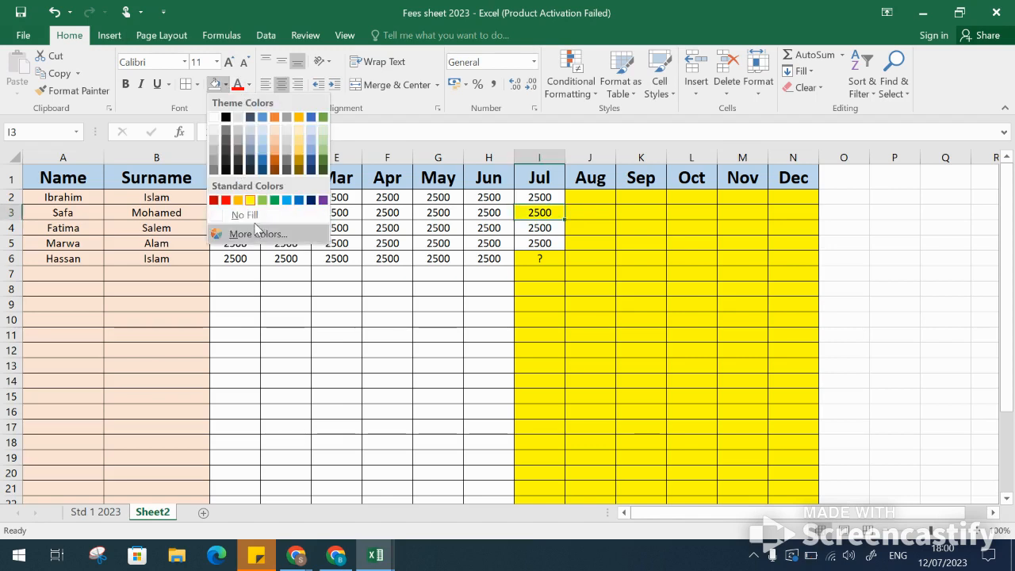
{"action": "left_click", "coordinate": [482, 285]}
{"action": "left_click", "coordinate": [620, 304]}
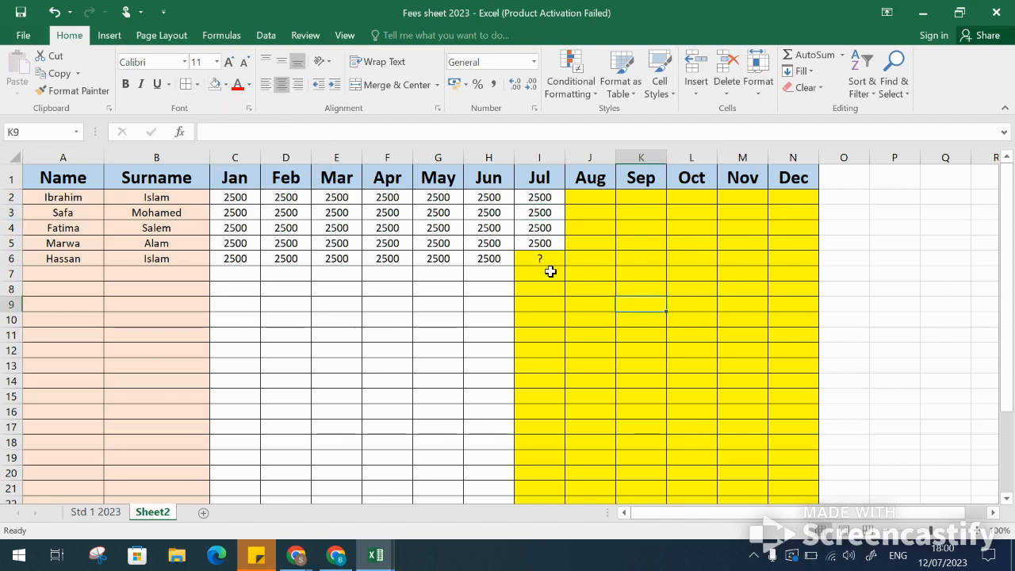
{"action": "left_click_drag", "start_coordinate": [548, 272], "coordinate": [548, 488]}
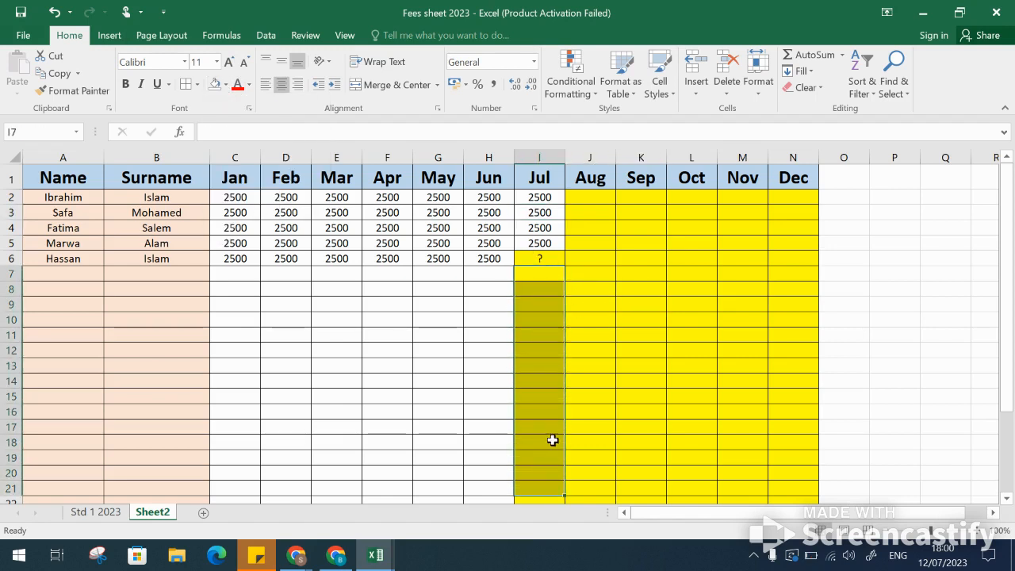
{"action": "left_click", "coordinate": [538, 164]}
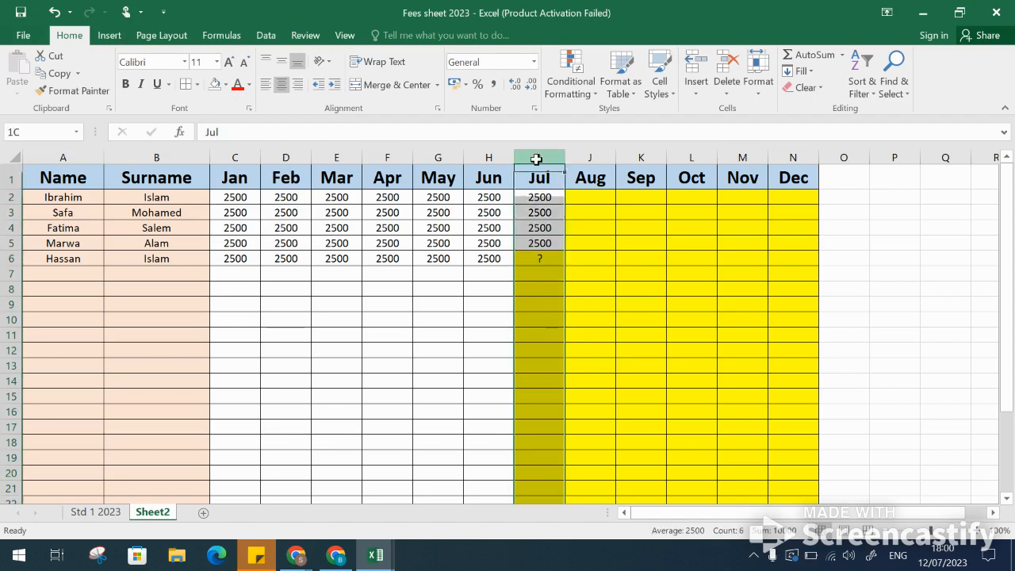
{"action": "left_click", "coordinate": [560, 322]}
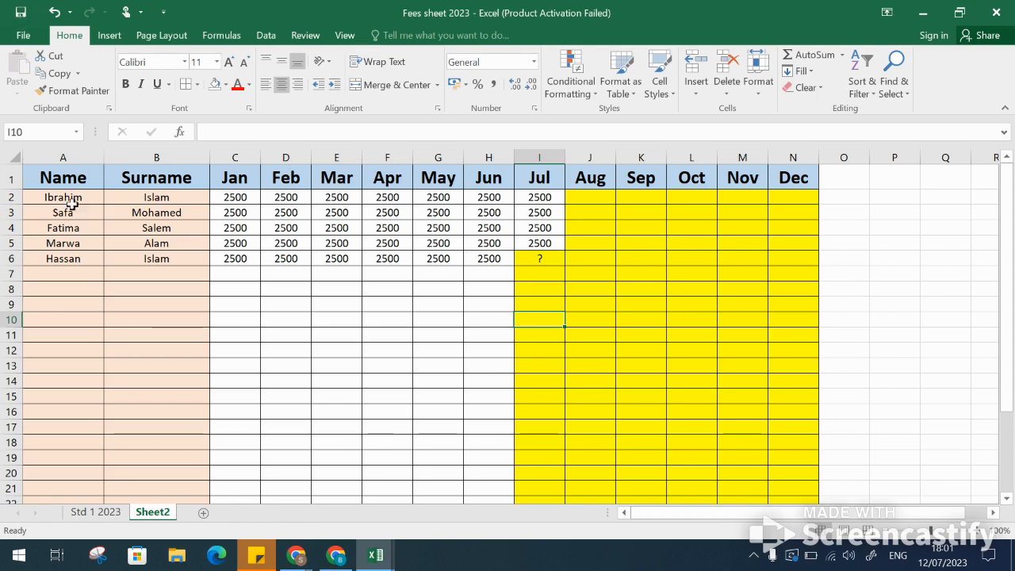
- Save the changes to the fees workbook and look at the available Save As locations
{"action": "left_click", "coordinate": [21, 13]}
{"action": "left_click", "coordinate": [26, 21]}
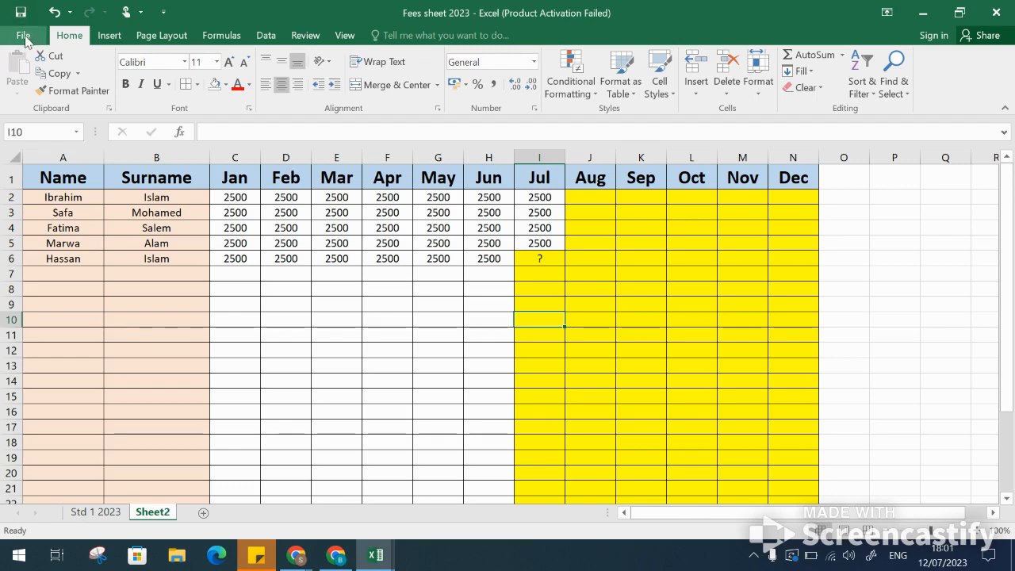
{"action": "left_click", "coordinate": [25, 35]}
{"action": "left_click", "coordinate": [44, 167]}
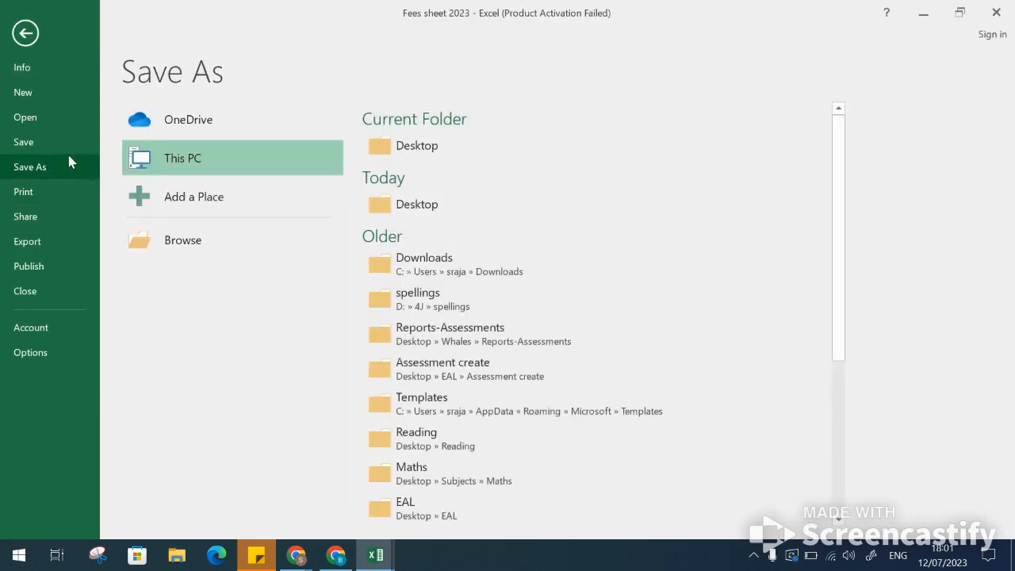
{"action": "left_click", "coordinate": [26, 36]}
- Save the workbook to the Desktop as Fees sheet 2023 in Excel Workbook format, replacing the existing file
{"action": "left_click", "coordinate": [23, 36]}
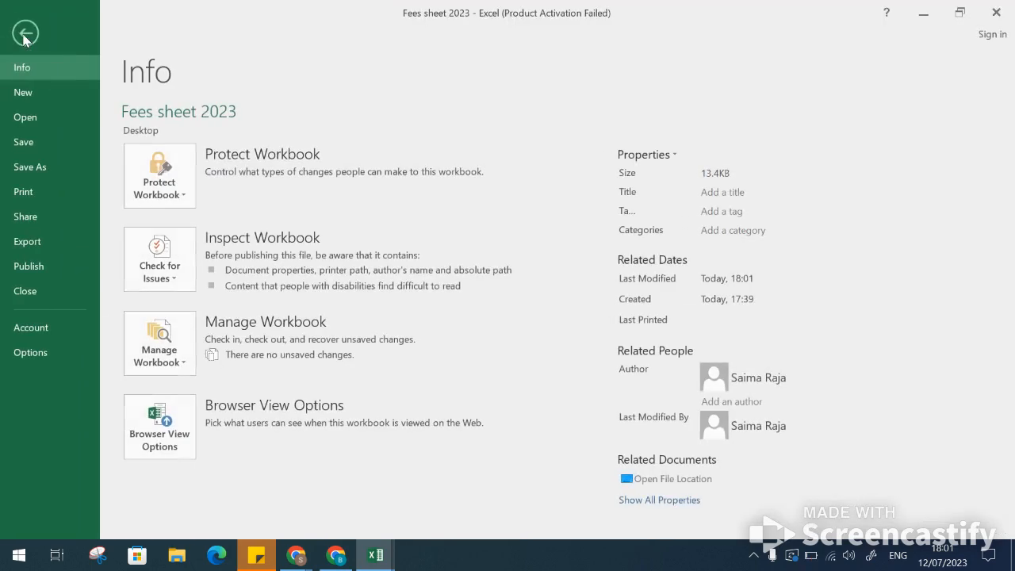
{"action": "left_click", "coordinate": [49, 168]}
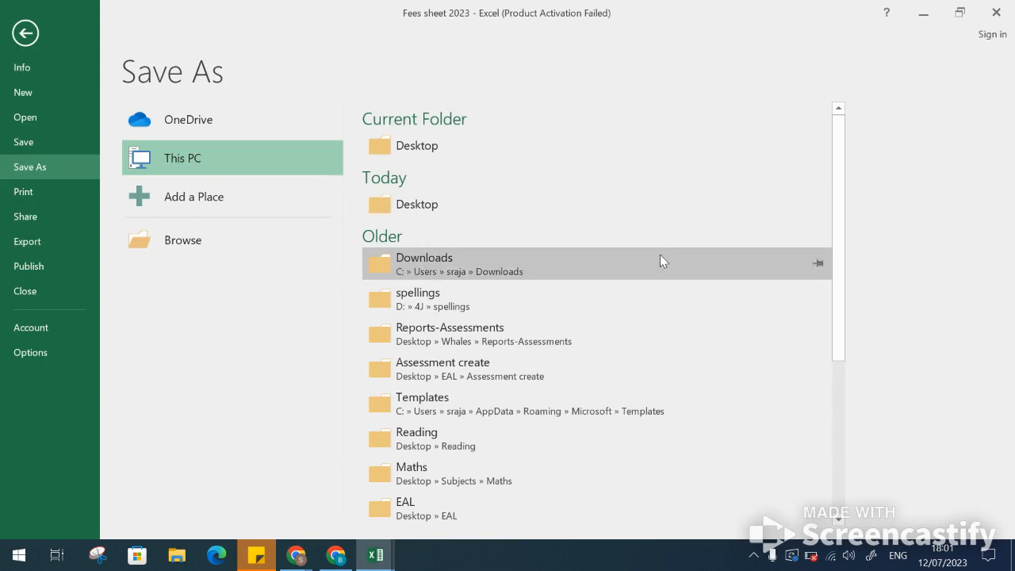
{"action": "left_click", "coordinate": [464, 204]}
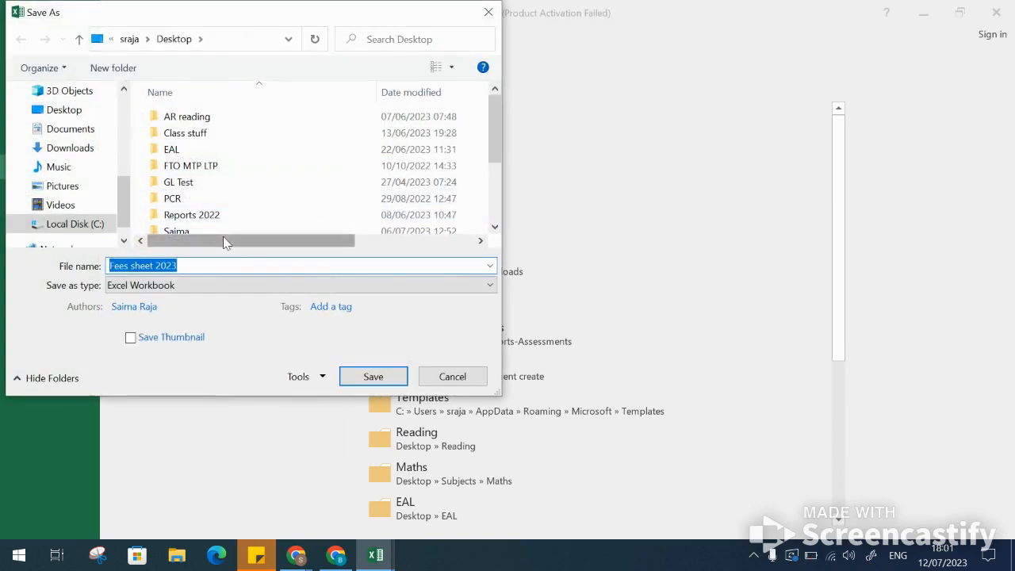
{"action": "left_click", "coordinate": [131, 268]}
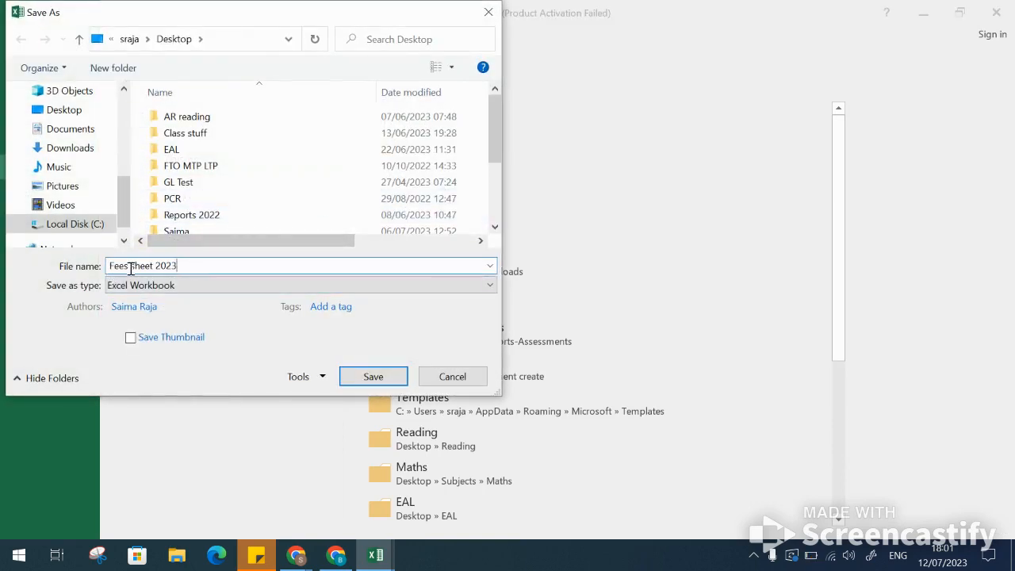
{"action": "left_click_drag", "start_coordinate": [188, 270], "coordinate": [92, 273]}
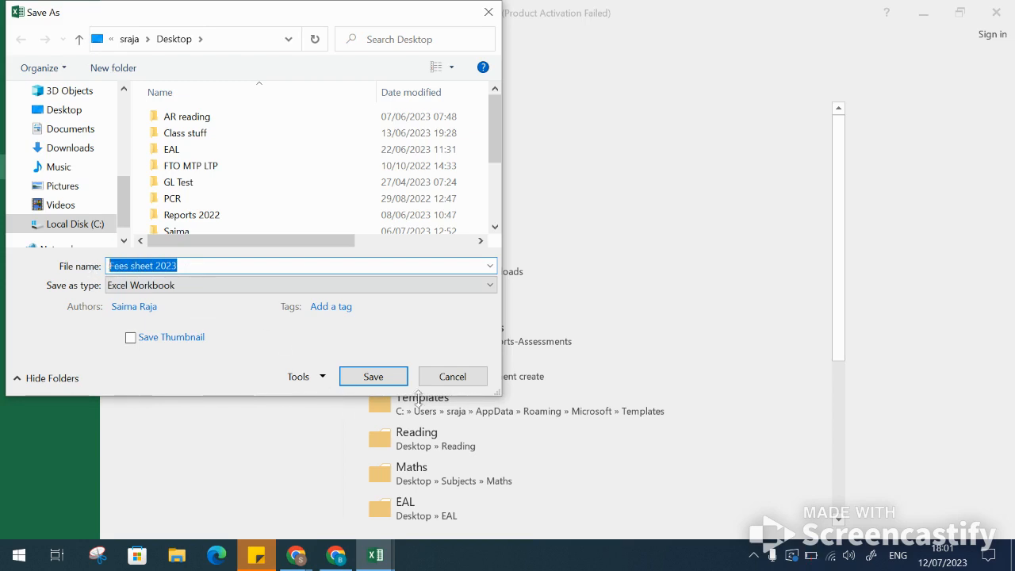
{"action": "left_click", "coordinate": [374, 377]}
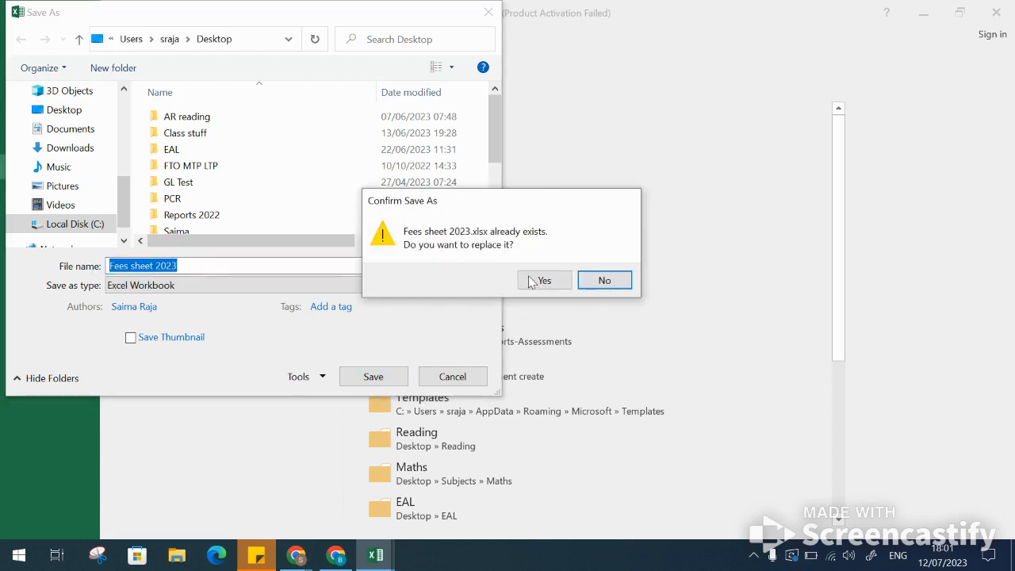
{"action": "left_click", "coordinate": [533, 281]}
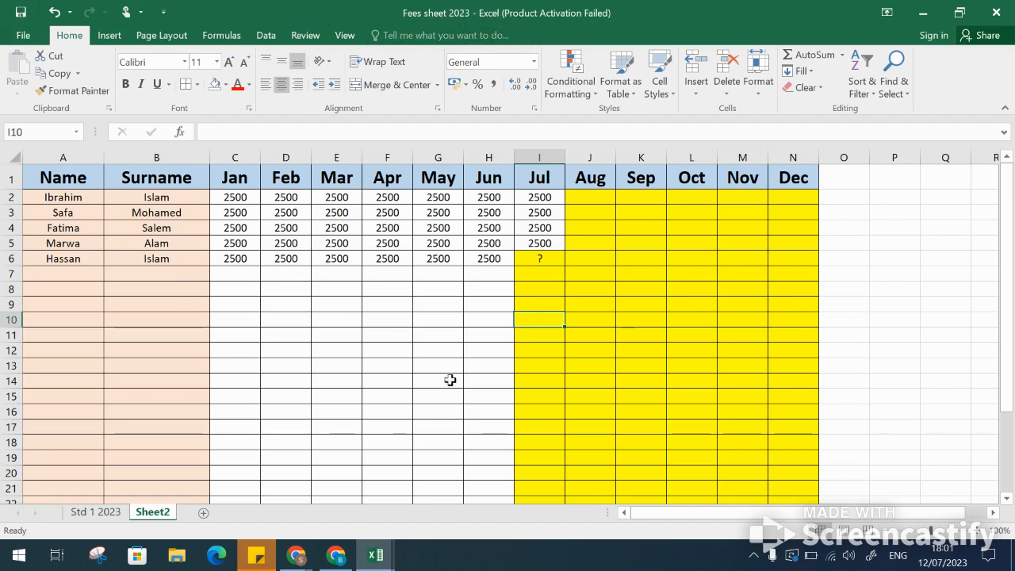
- Check the saved Fees sheet 2023 file on the desktop and return to its open Excel window
{"action": "left_click", "coordinate": [925, 17]}
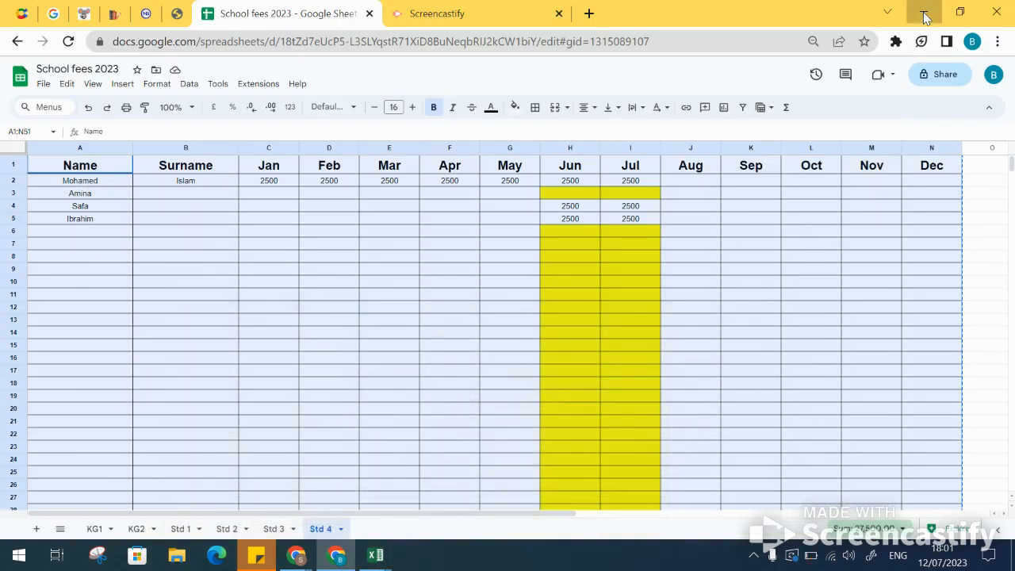
{"action": "left_click", "coordinate": [925, 11]}
{"action": "left_click_drag", "start_coordinate": [504, 298], "coordinate": [513, 317]}
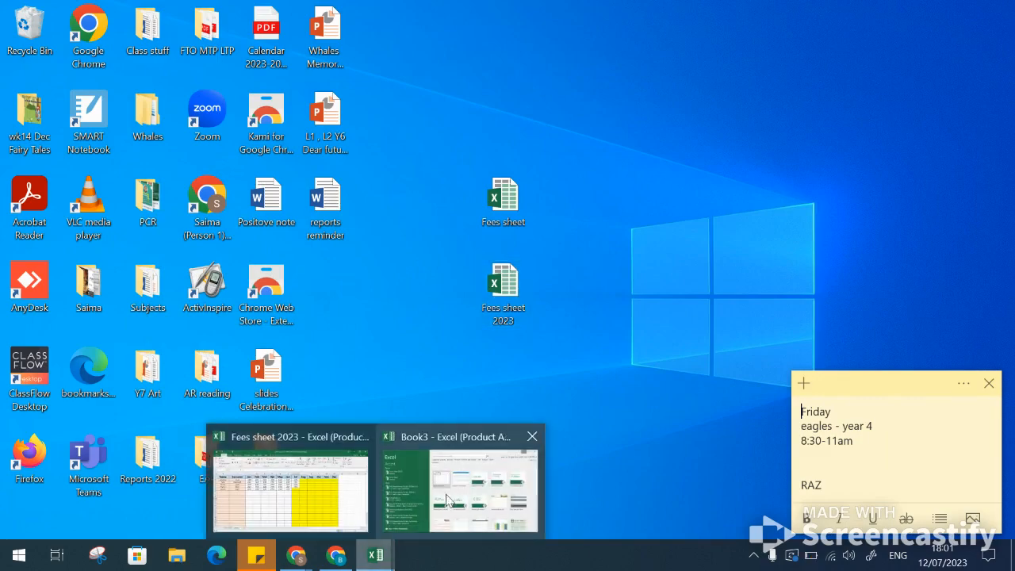
{"action": "left_click", "coordinate": [302, 508]}
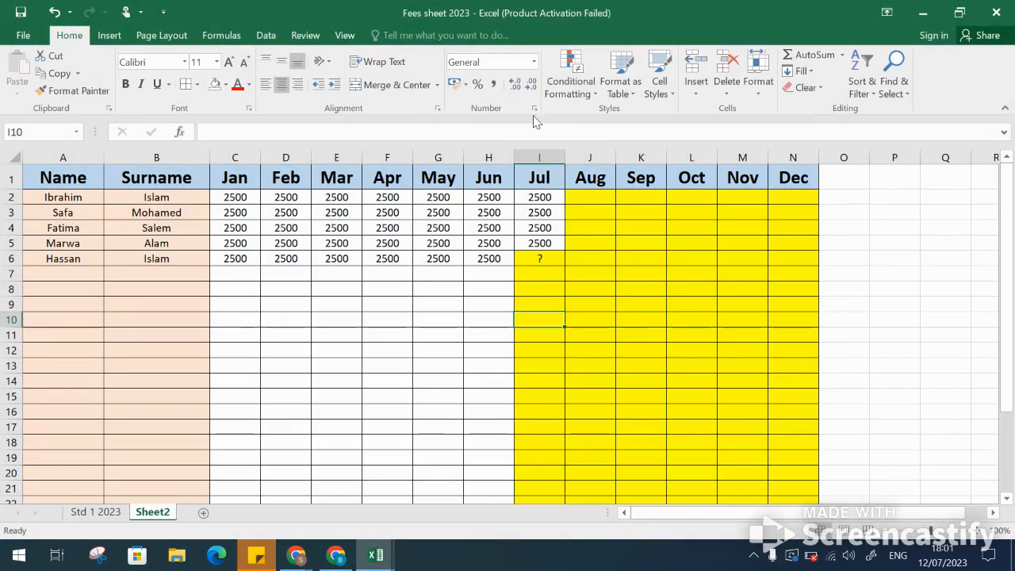
- Enter a July fee of 2500 in cell I7
{"action": "left_click", "coordinate": [542, 287]}
{"action": "left_click", "coordinate": [536, 269]}
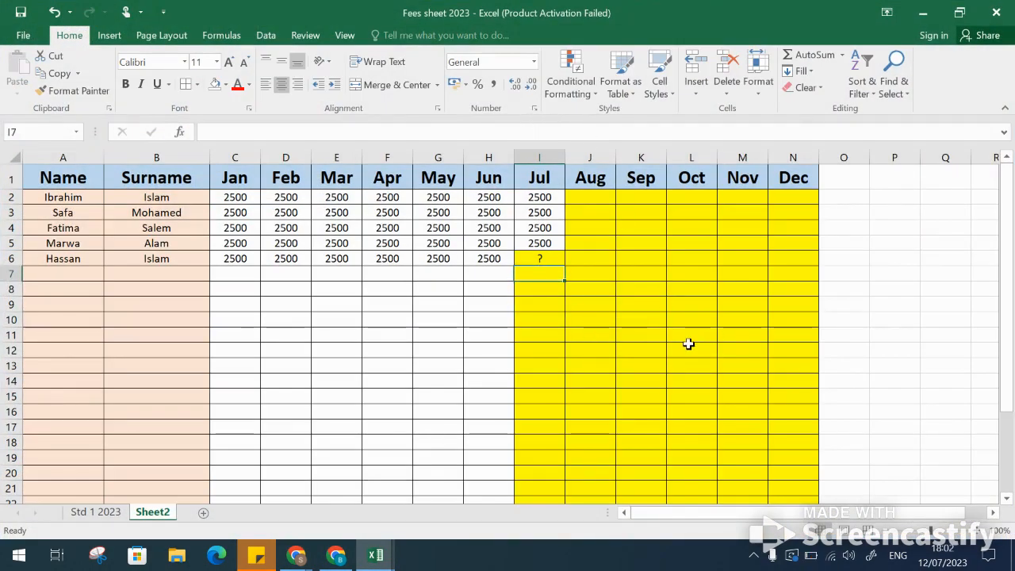
{"action": "type", "text": "25"}
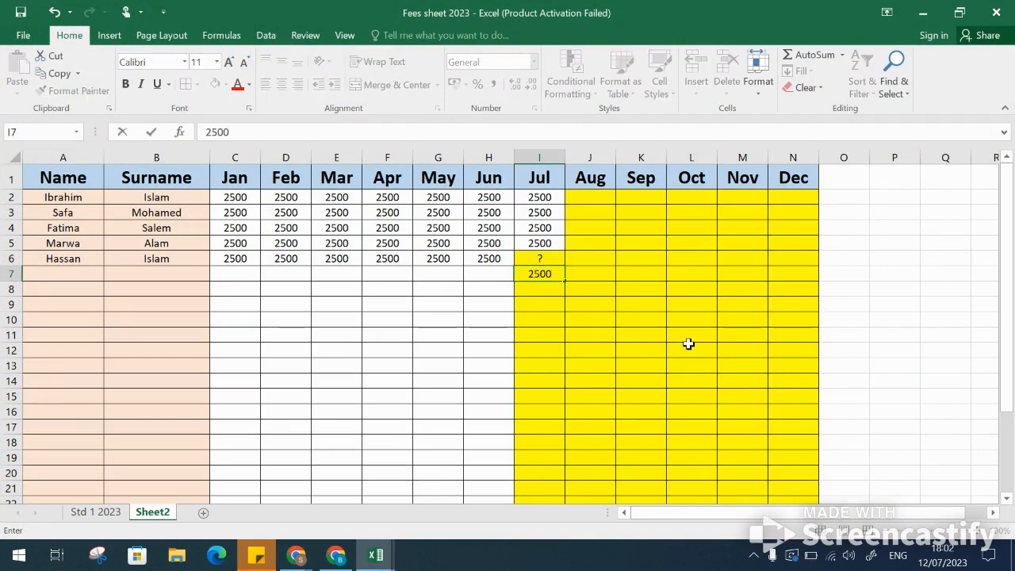
{"action": "type", "text": "00"}
{"action": "left_click", "coordinate": [688, 343]}
- Remove the yellow fill from the July fee cell I7 with No Fill
{"action": "left_click", "coordinate": [550, 274]}
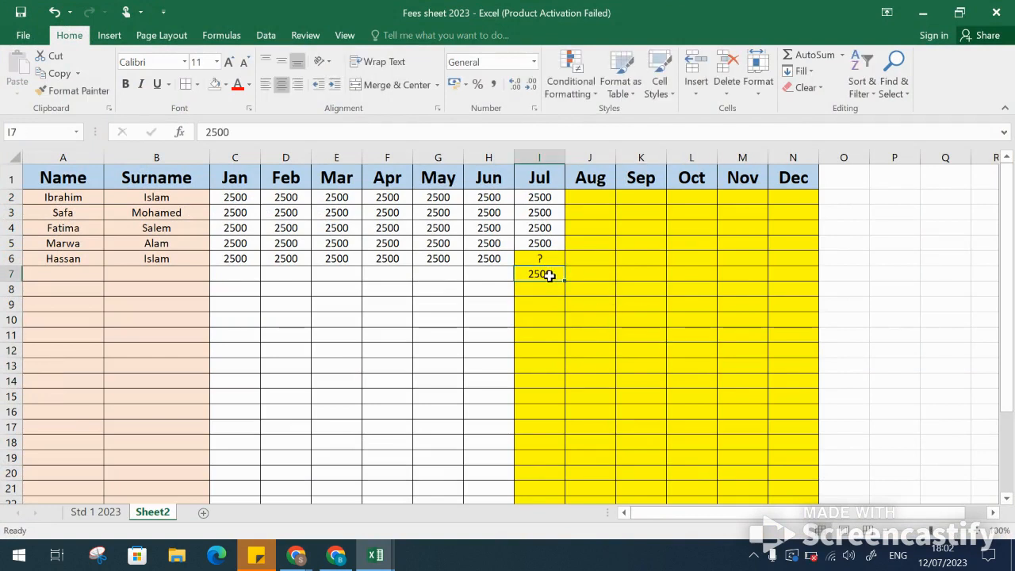
{"action": "left_click", "coordinate": [226, 89]}
{"action": "left_click", "coordinate": [242, 216]}
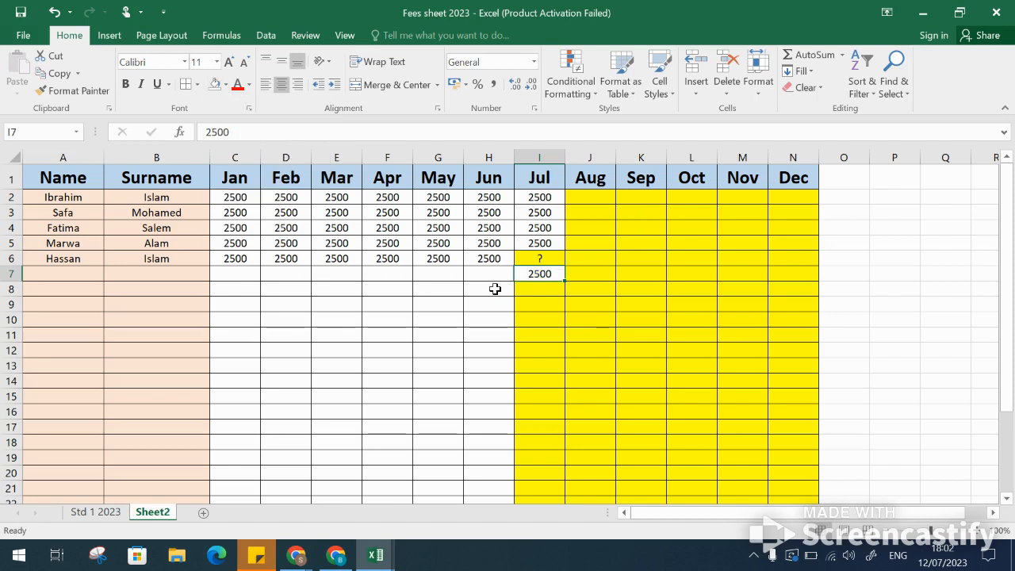
{"action": "left_click", "coordinate": [529, 287]}
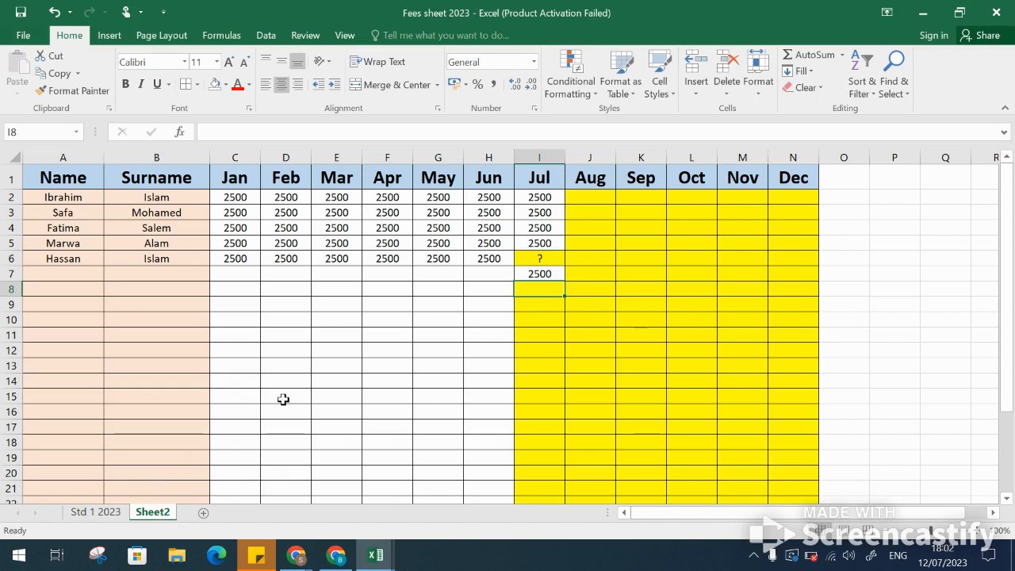
{"action": "left_click_drag", "start_coordinate": [45, 175], "coordinate": [825, 442]}
{"action": "left_click", "coordinate": [872, 351]}
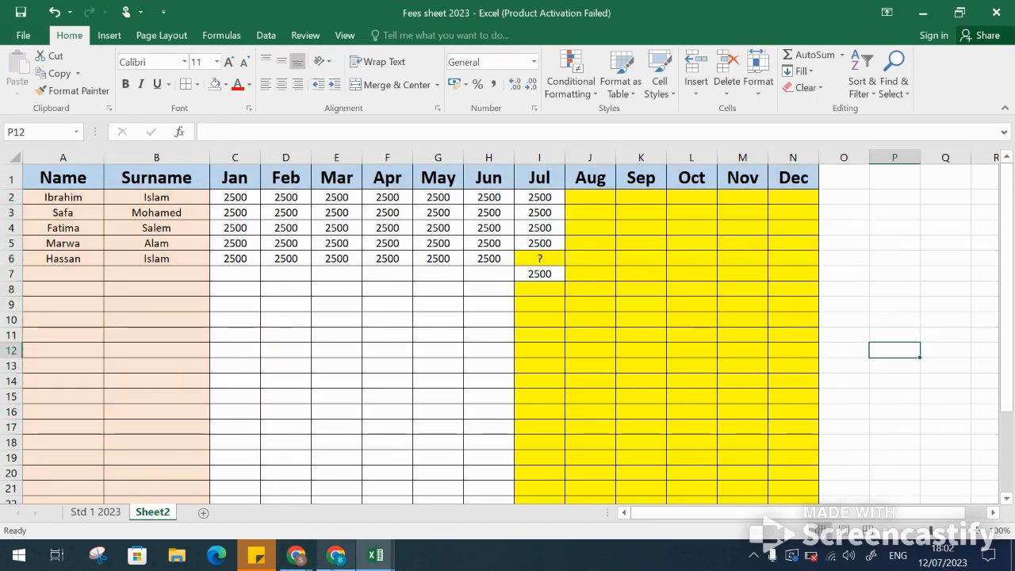
- Switch to the School fees 2023 spreadsheet in Google Sheets in the Chrome window
{"action": "mouse_move", "coordinate": [334, 560]}
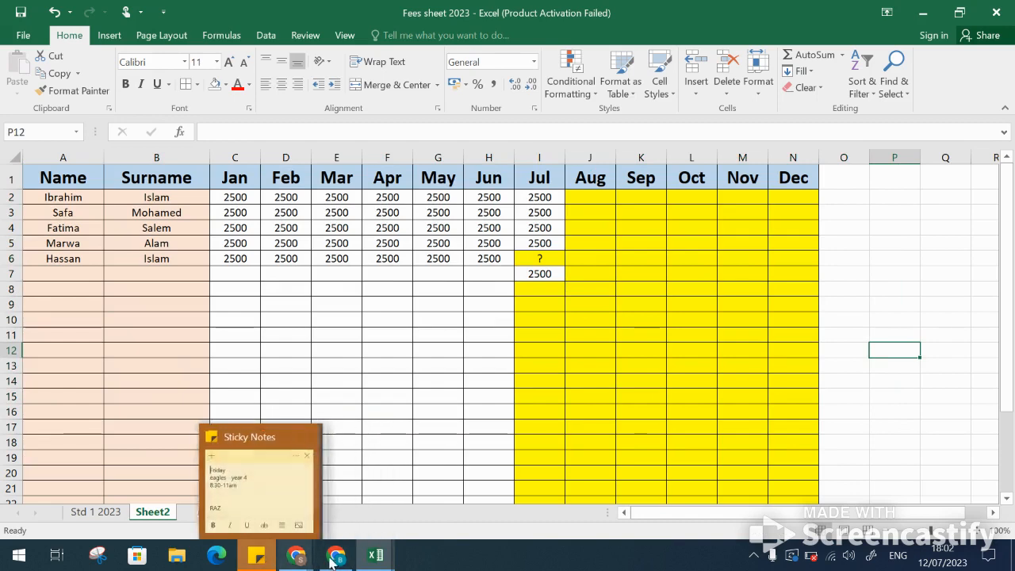
{"action": "left_click", "coordinate": [337, 555]}
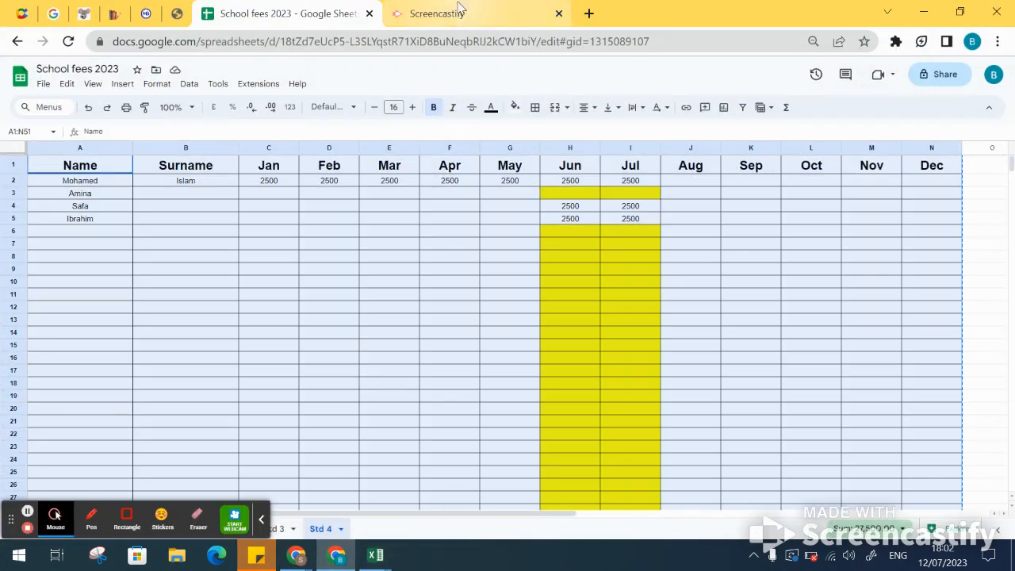